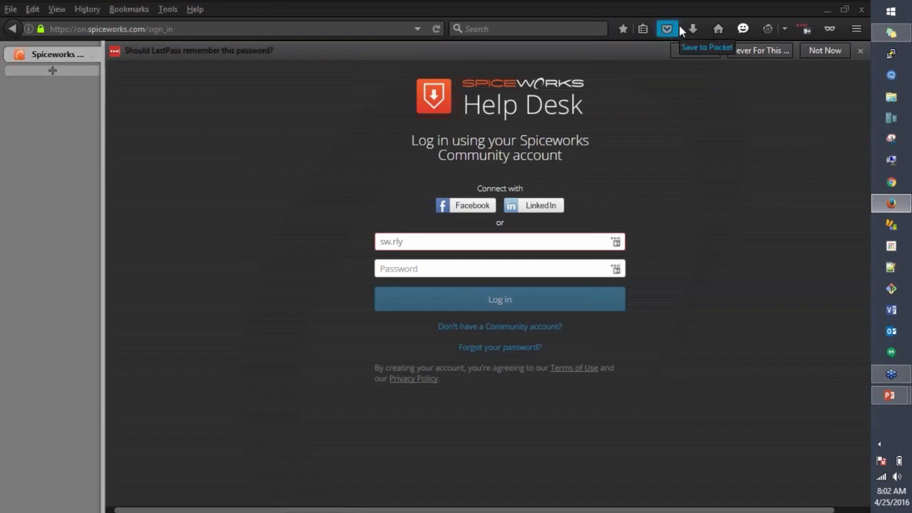
# Step: Correct the account e-mail address, enter the Community account password and log in
pyautogui.click(400, 241)
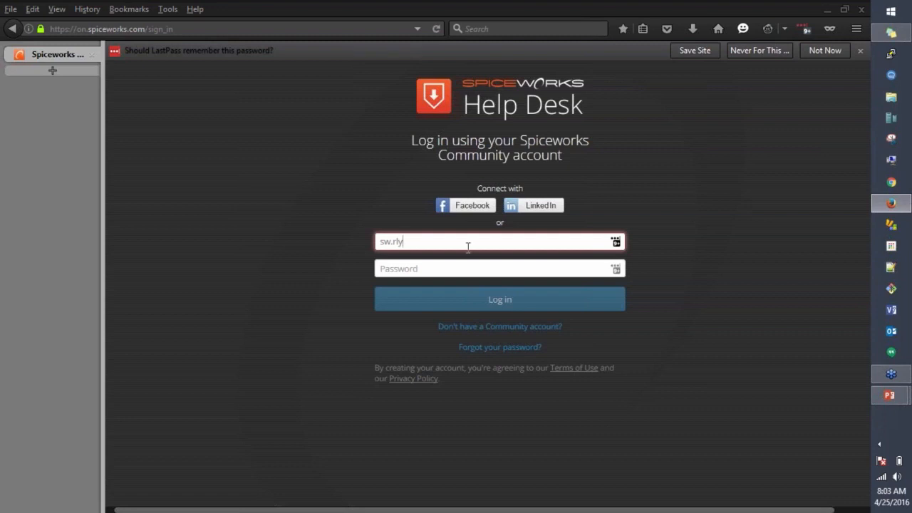
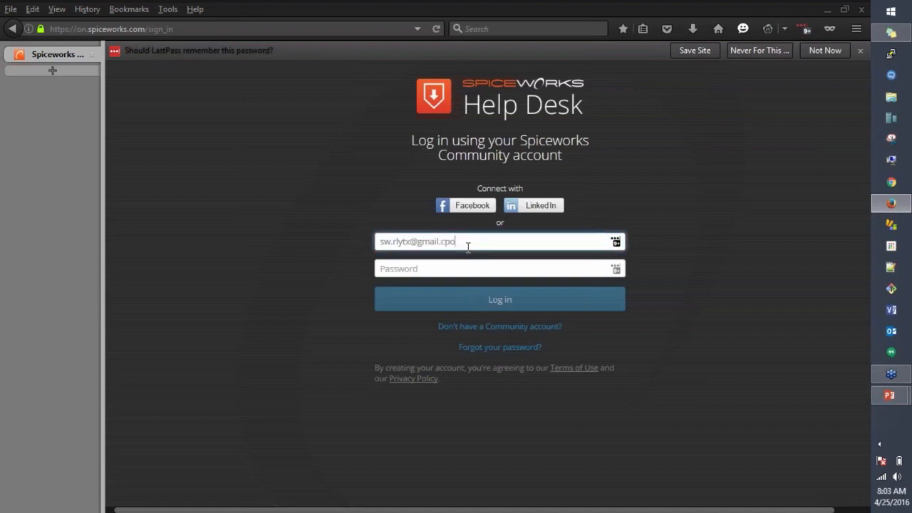
pyautogui.click(461, 262)
pyautogui.write('********')
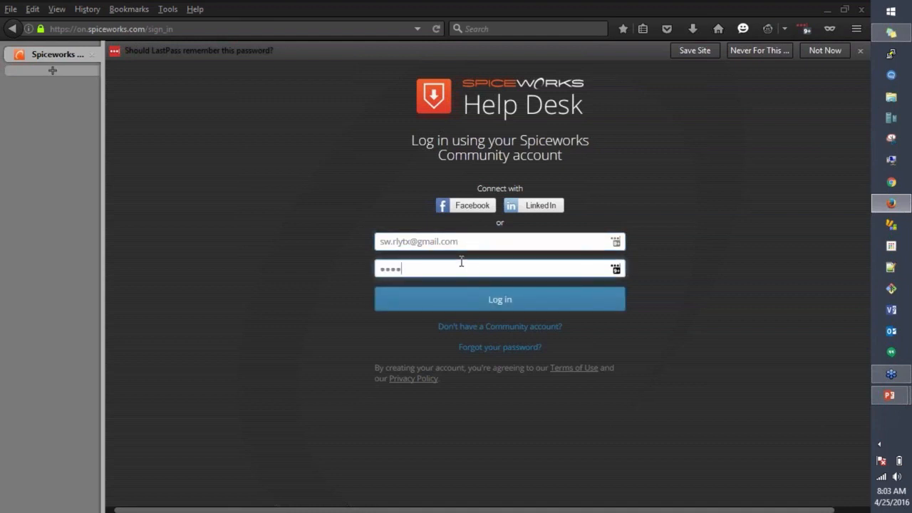
pyautogui.press('Return')
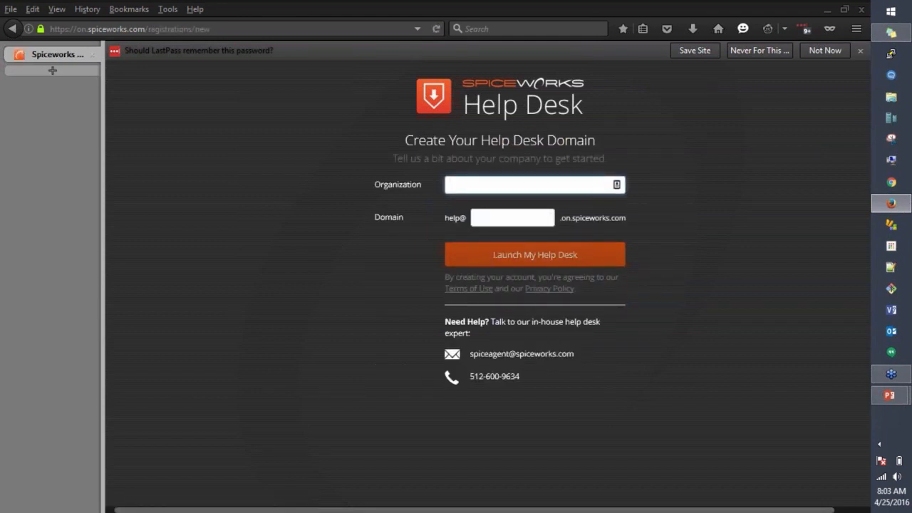
# Step: Enter organization 'Cloud Demo' and domain 'cloud-demo', then launch the help desk
pyautogui.click(479, 189)
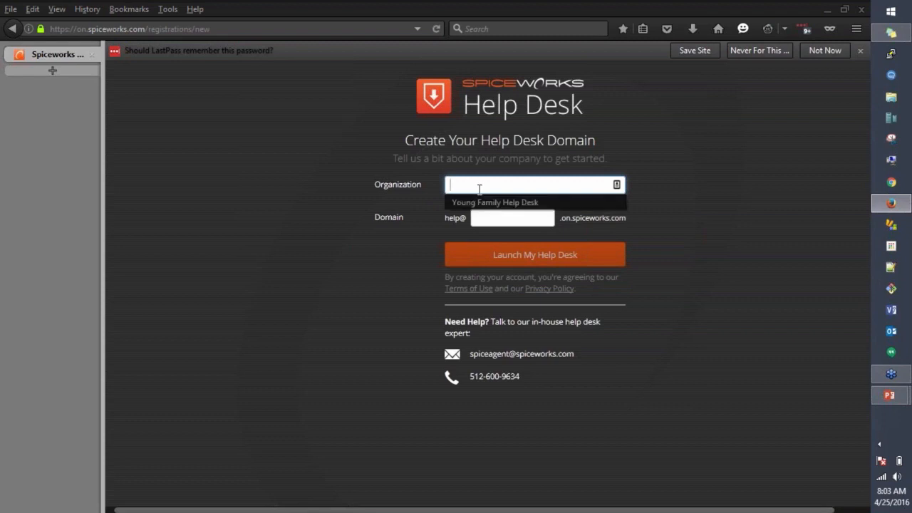
pyautogui.click(456, 166)
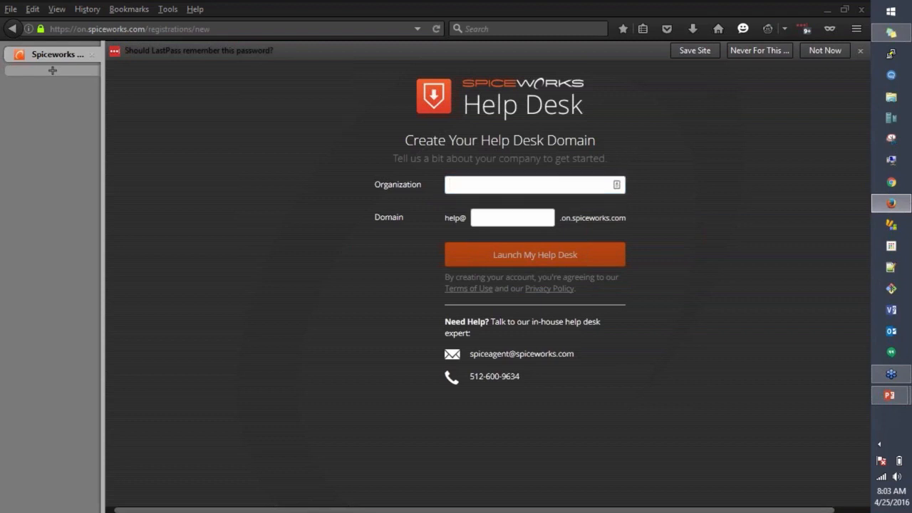
pyautogui.click(464, 180)
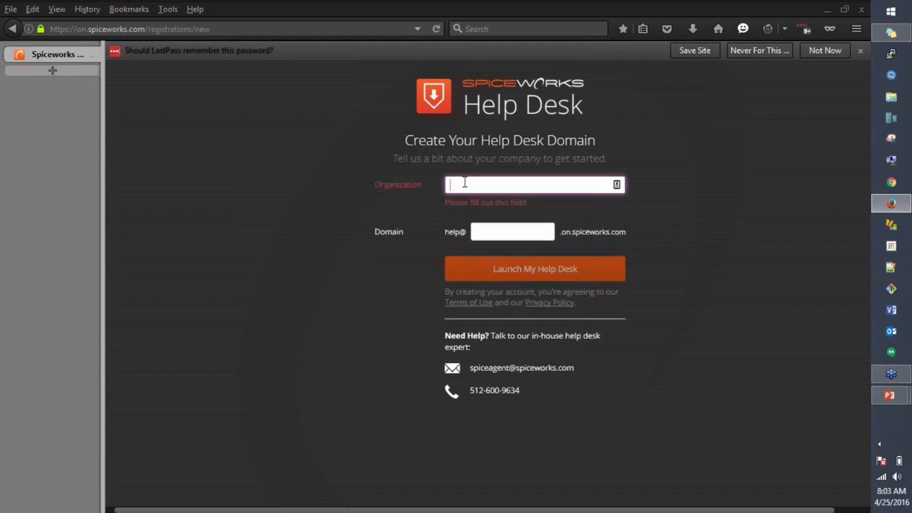
pyautogui.write('Cloud Demo')
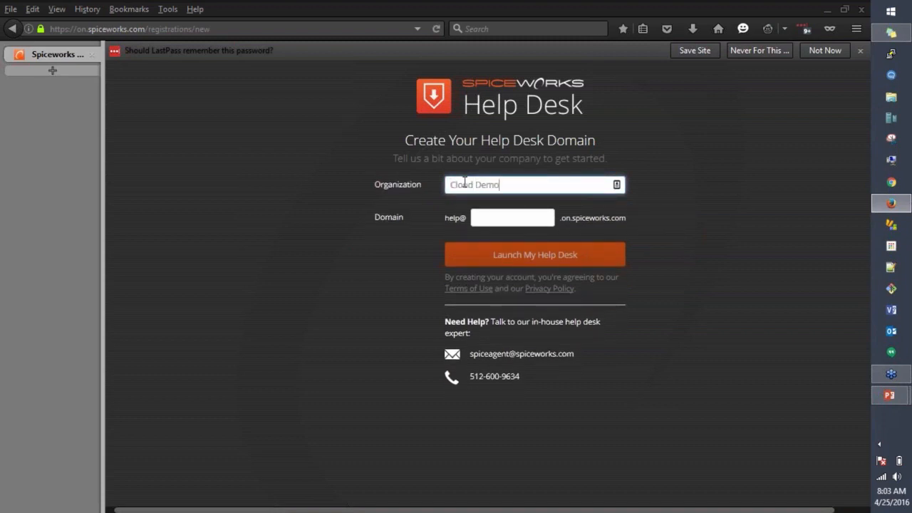
pyautogui.click(475, 217)
pyautogui.write('c')
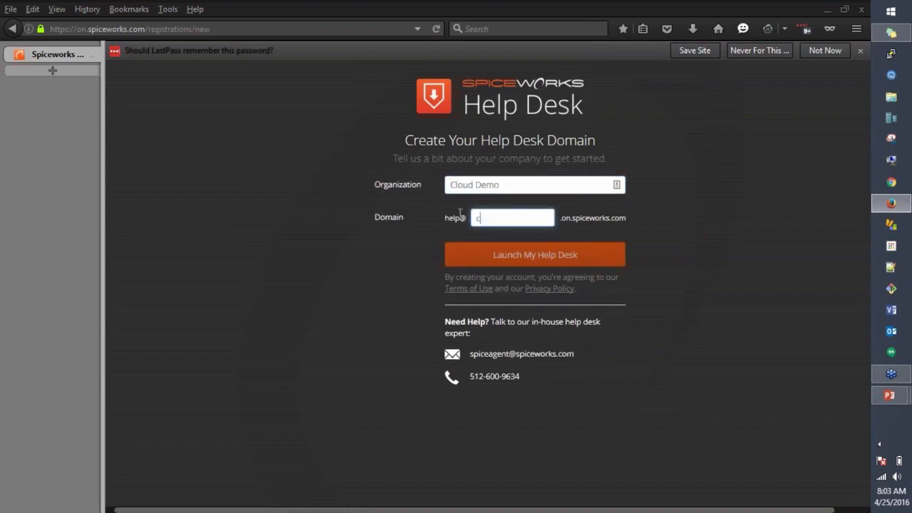
pyautogui.write('loud-demo')
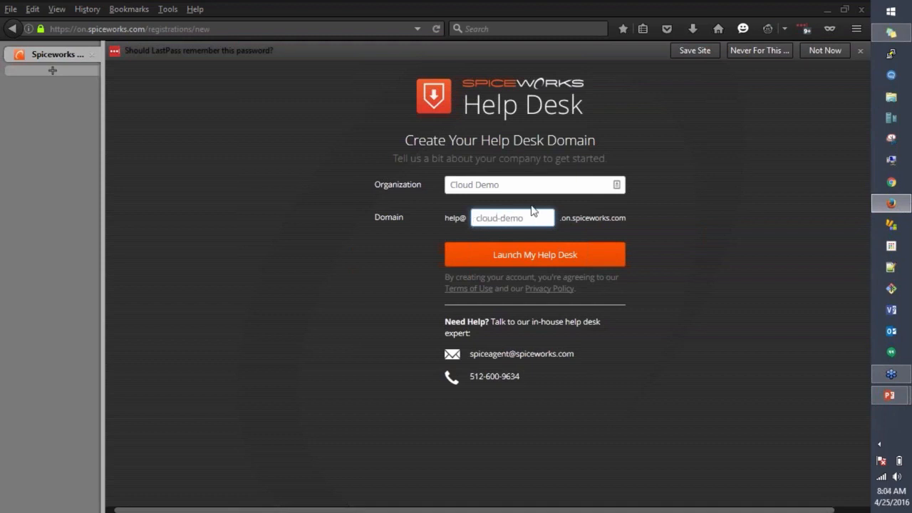
pyautogui.click(513, 255)
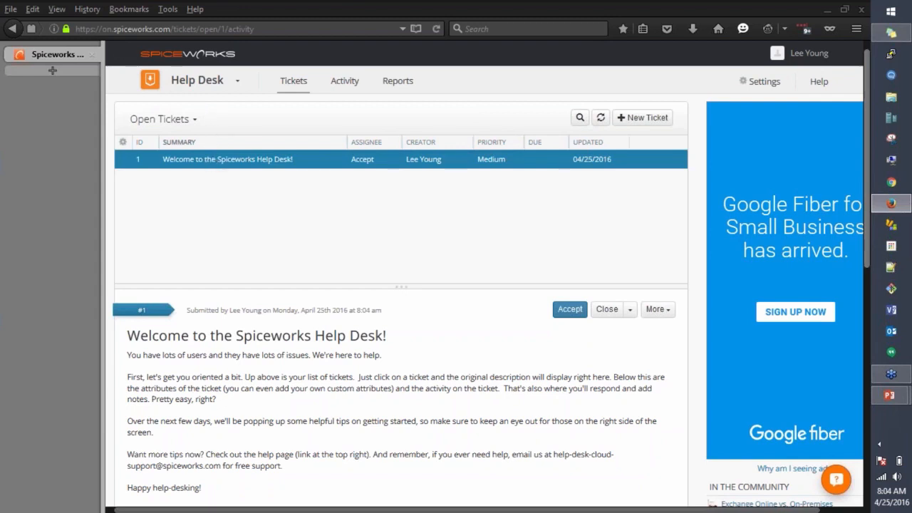
# Step: Look over the Open Tickets view choices, then start a blank new ticket
pyautogui.click(190, 125)
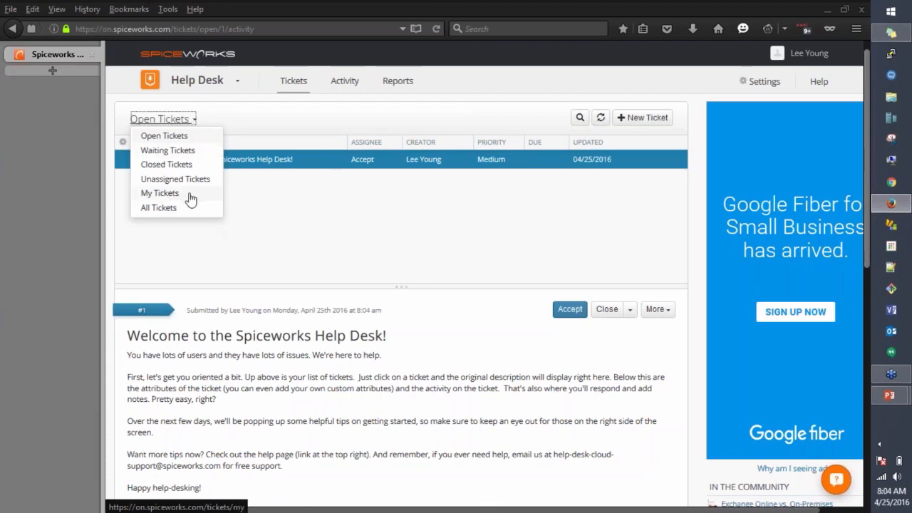
pyautogui.click(186, 126)
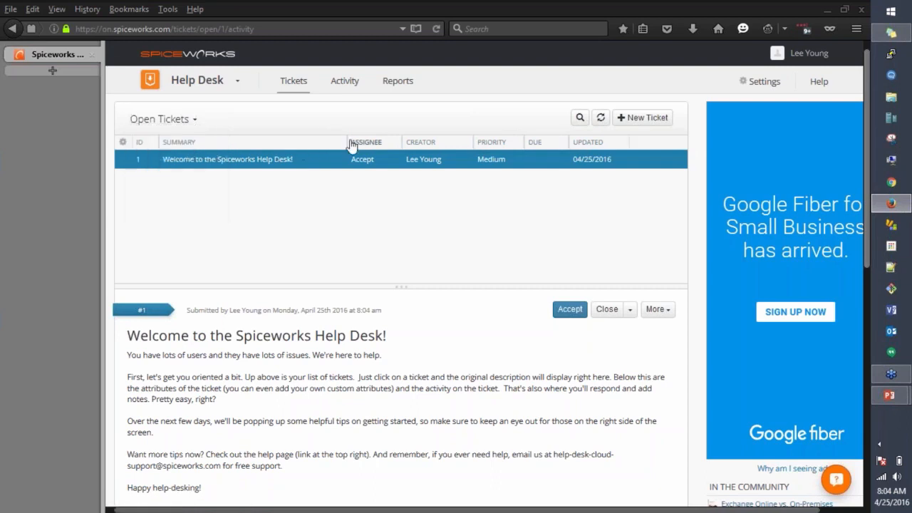
pyautogui.click(183, 121)
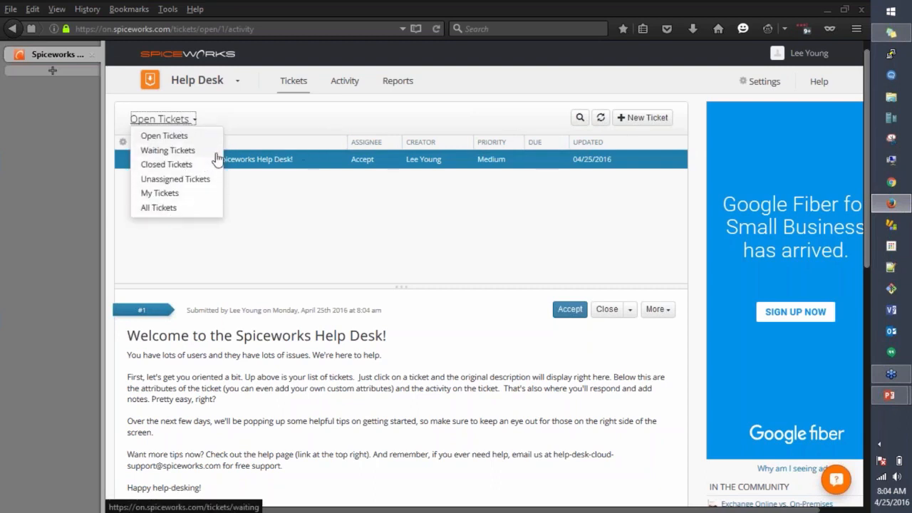
pyautogui.click(266, 123)
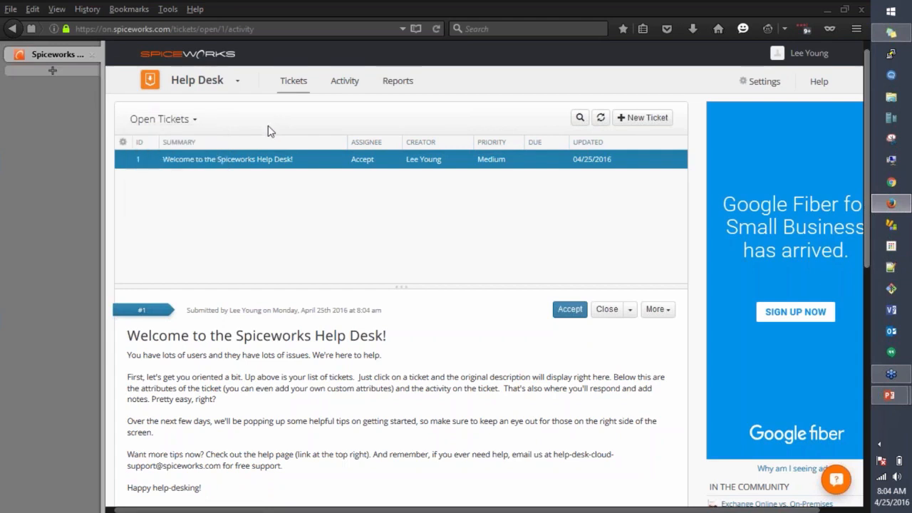
pyautogui.click(635, 129)
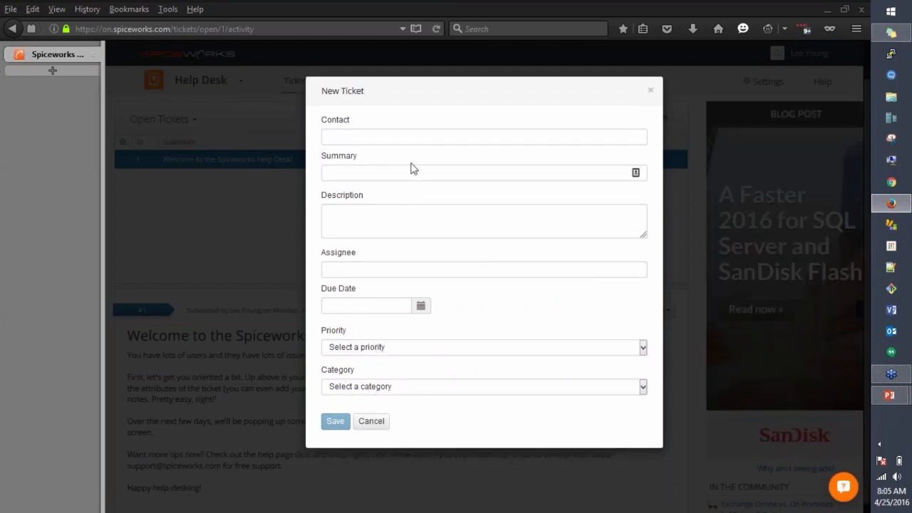
# Step: Cancel the blank ticket, show the ticket search box, and check the ticket view list
pyautogui.click(371, 422)
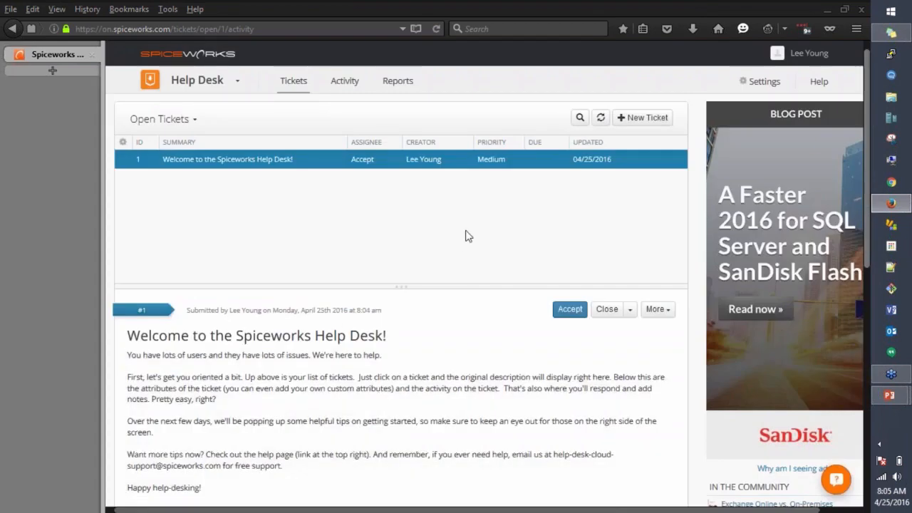
pyautogui.click(579, 120)
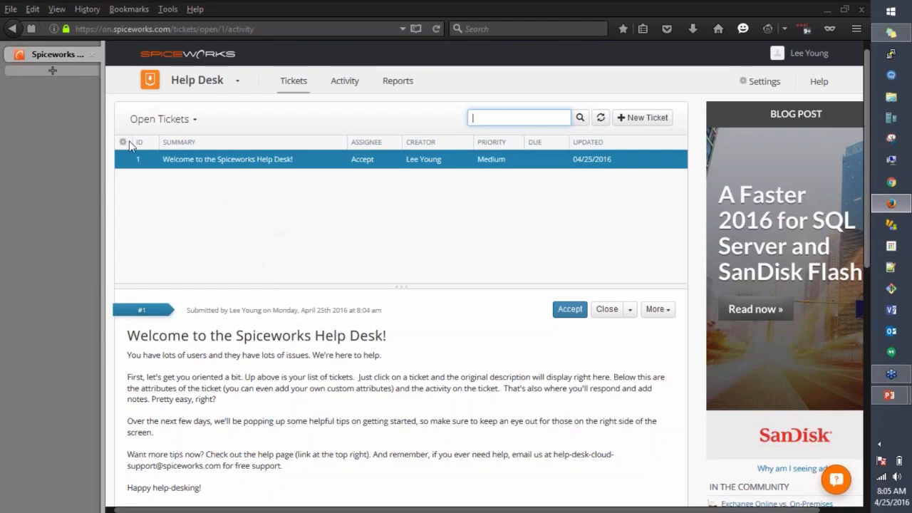
pyautogui.click(159, 119)
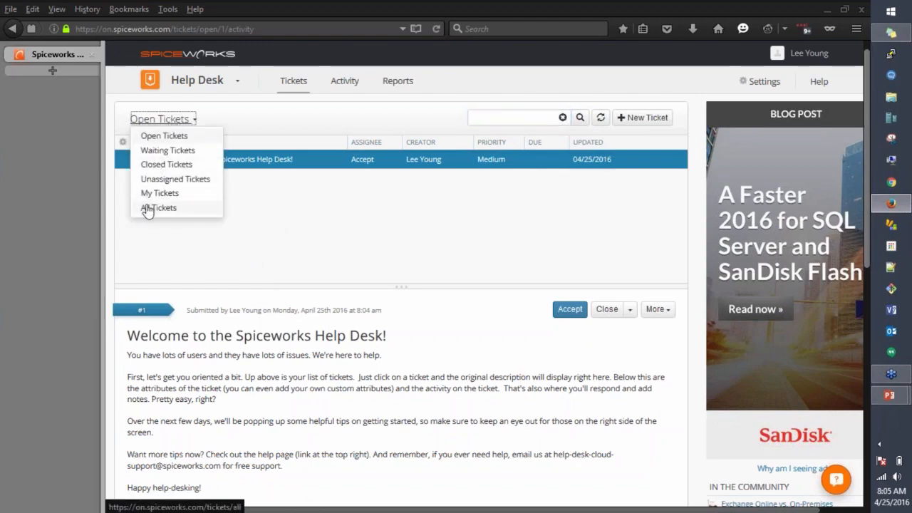
pyautogui.click(385, 269)
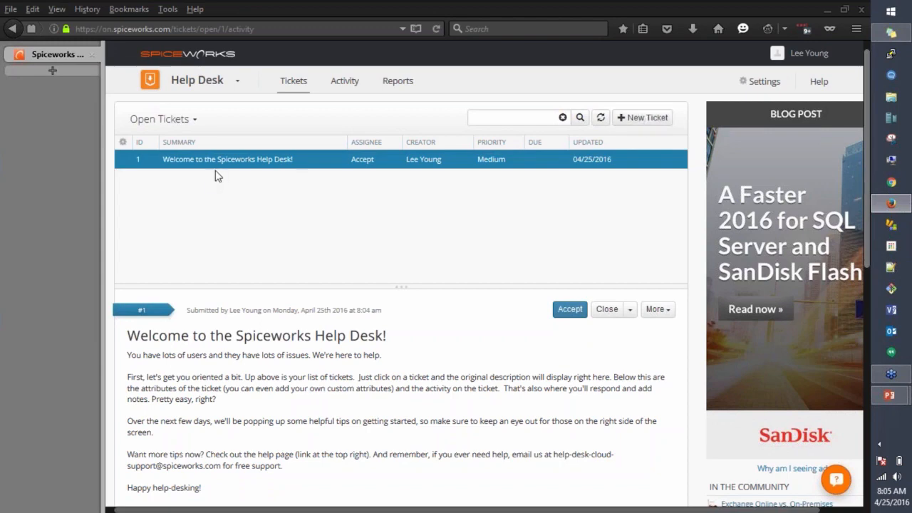
# Step: Show the Close dropdown's 'Waiting on user' and 'Merge into another ticket' options on ticket #1
pyautogui.scroll(-4, 206, 190)
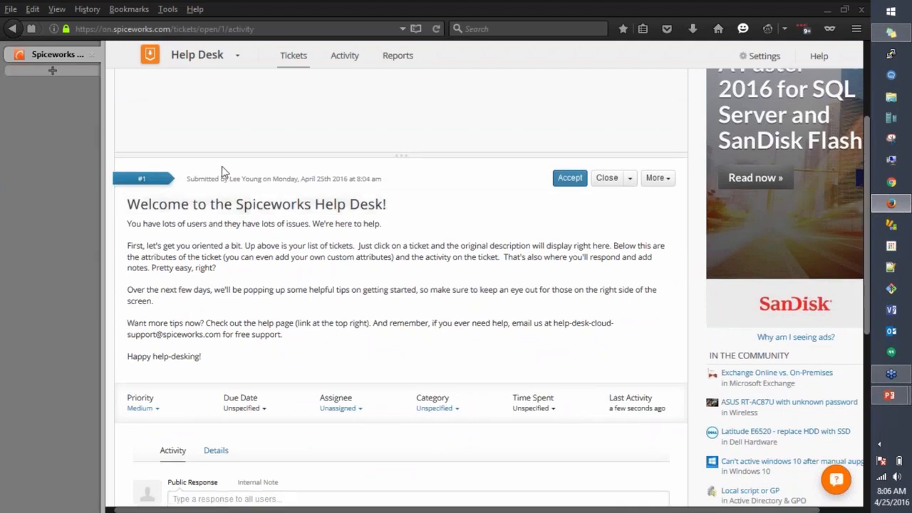
pyautogui.scroll(2, 242, 176)
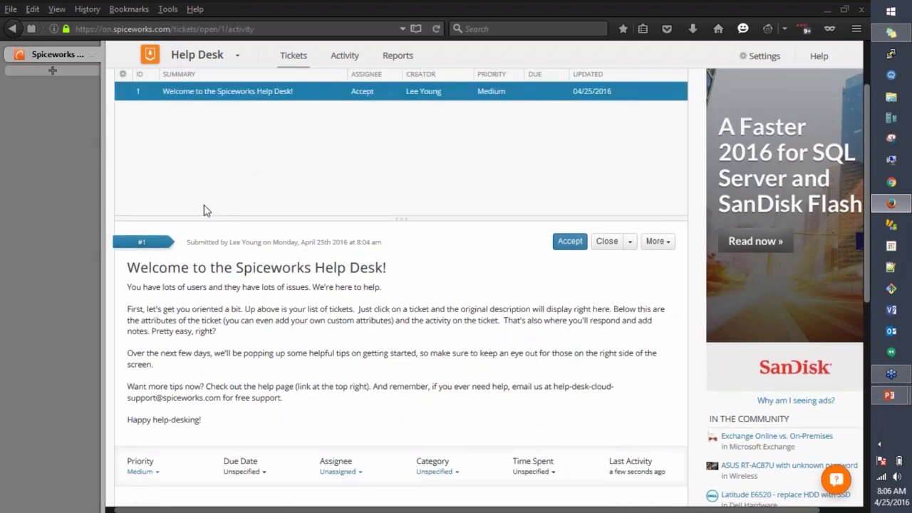
pyautogui.scroll(-4, 204, 210)
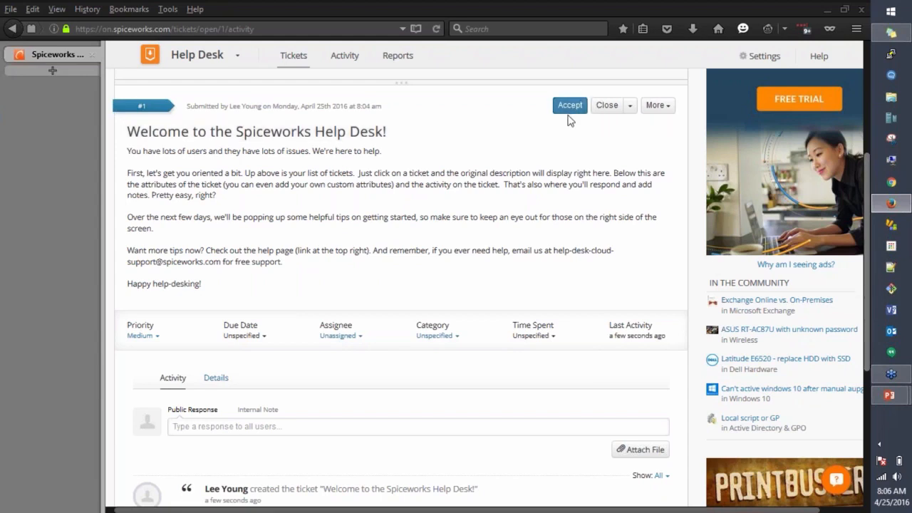
pyautogui.click(631, 108)
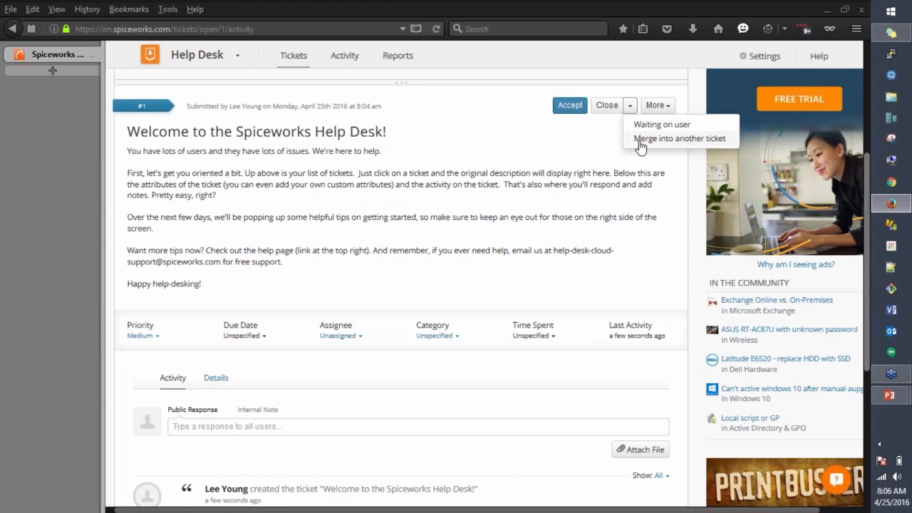
# Step: Check the More menu's Delete option, then show Time Spent's +15m/+30m/+45m/+1hr choices
pyautogui.click(668, 109)
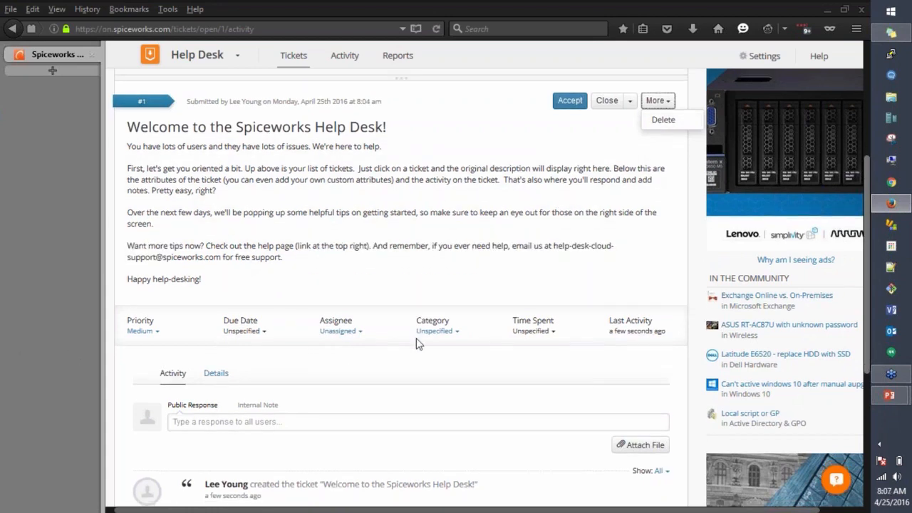
pyautogui.scroll(-3, 416, 342)
pyautogui.scroll(1, 400, 331)
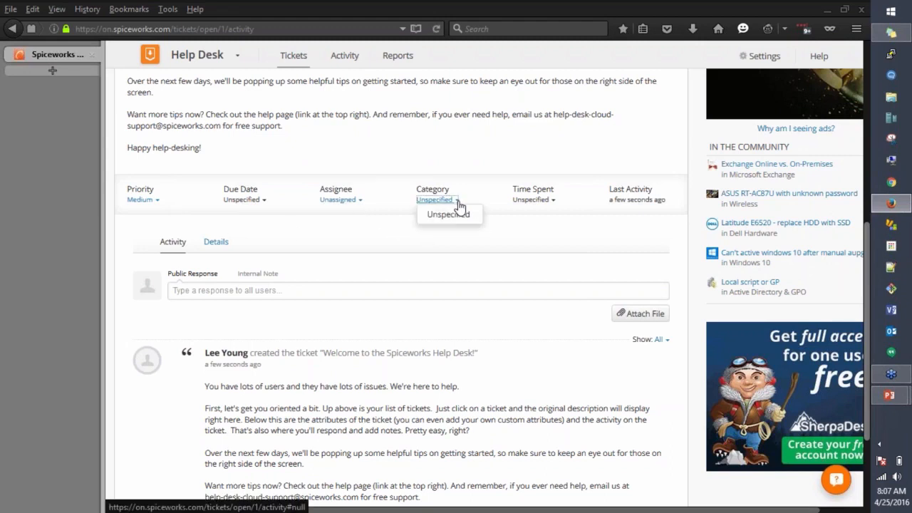
pyautogui.click(552, 201)
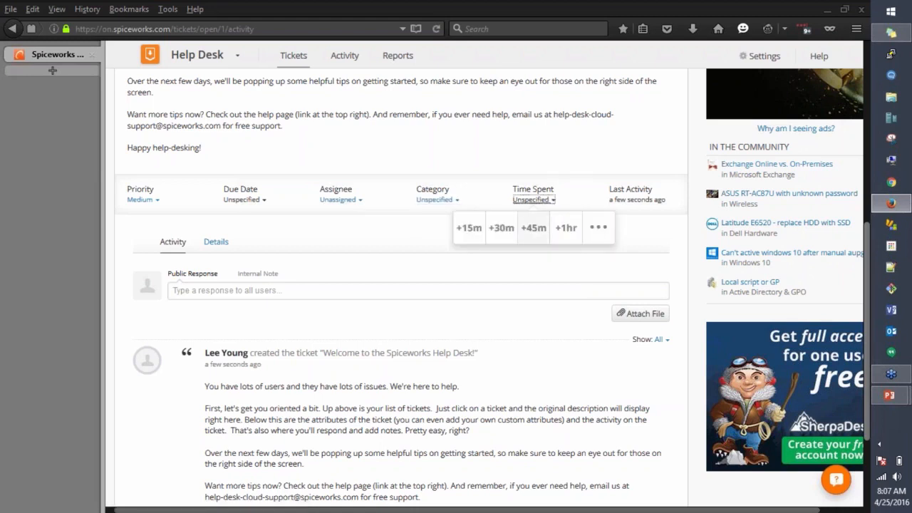
# Step: Open the Add Time form, check As User and Description, then close it unsaved
pyautogui.click(597, 226)
pyautogui.click(683, 211)
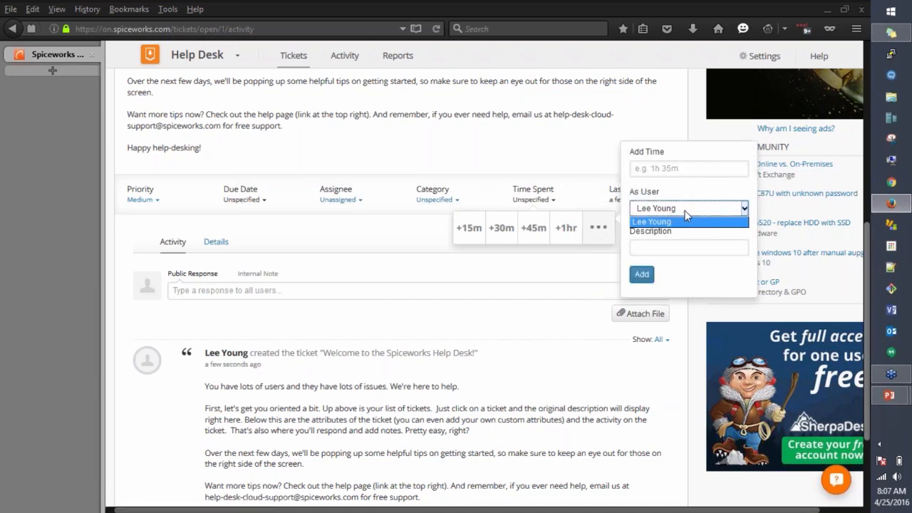
pyautogui.click(661, 246)
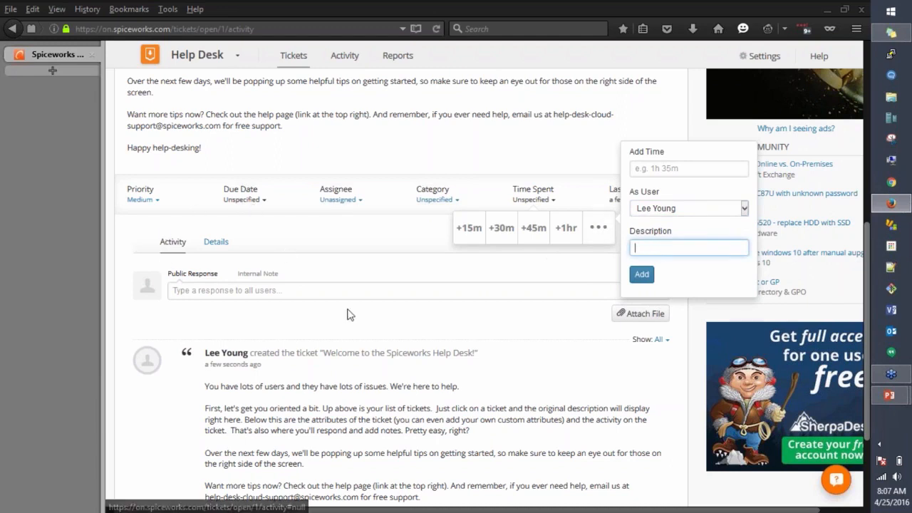
pyautogui.click(350, 331)
pyautogui.scroll(-3, 320, 299)
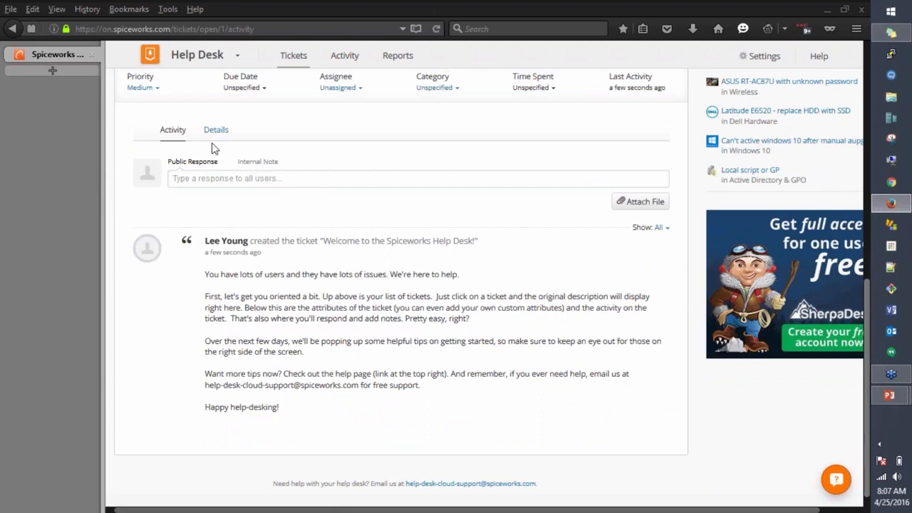
pyautogui.click(656, 227)
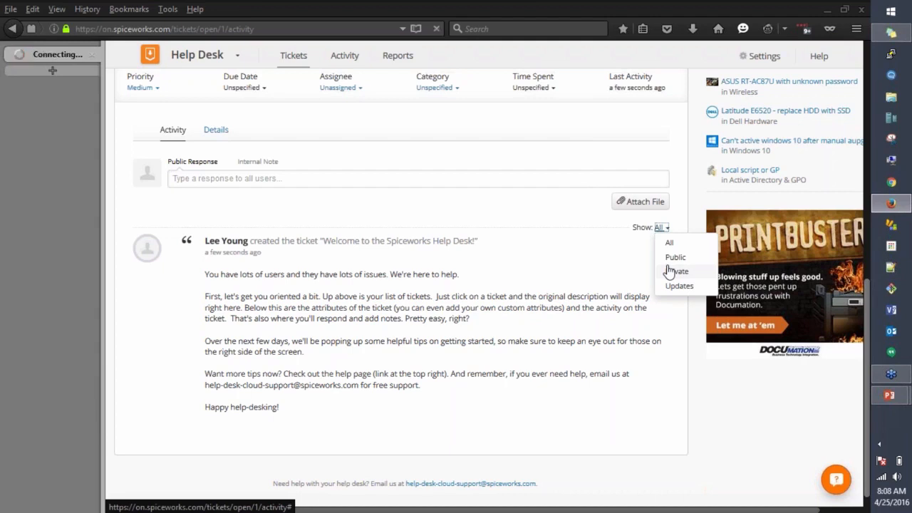
pyautogui.click(509, 262)
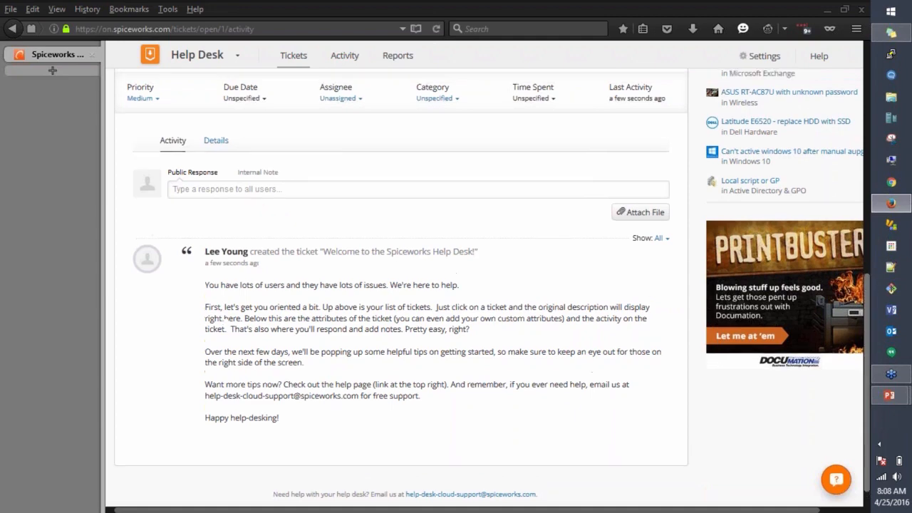
pyautogui.scroll(5, 257, 198)
pyautogui.scroll(3, 261, 194)
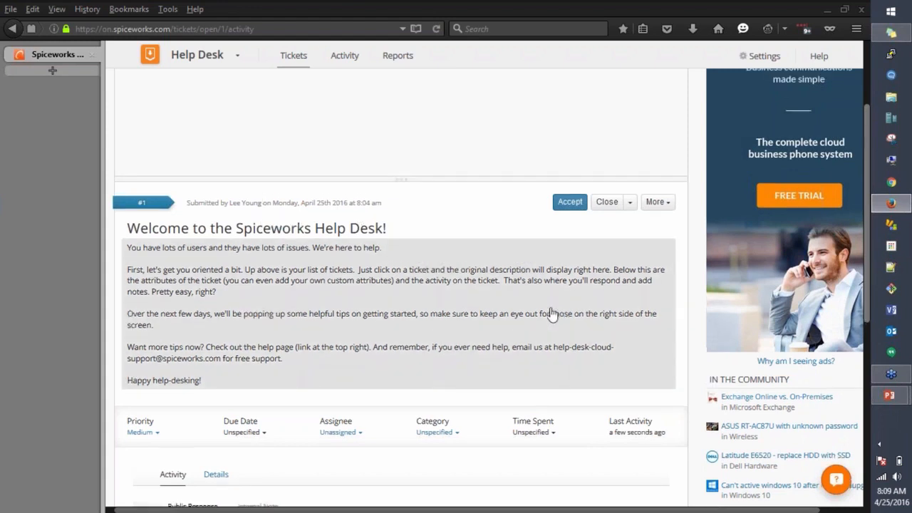
pyautogui.scroll(1, 550, 313)
pyautogui.scroll(2, 550, 313)
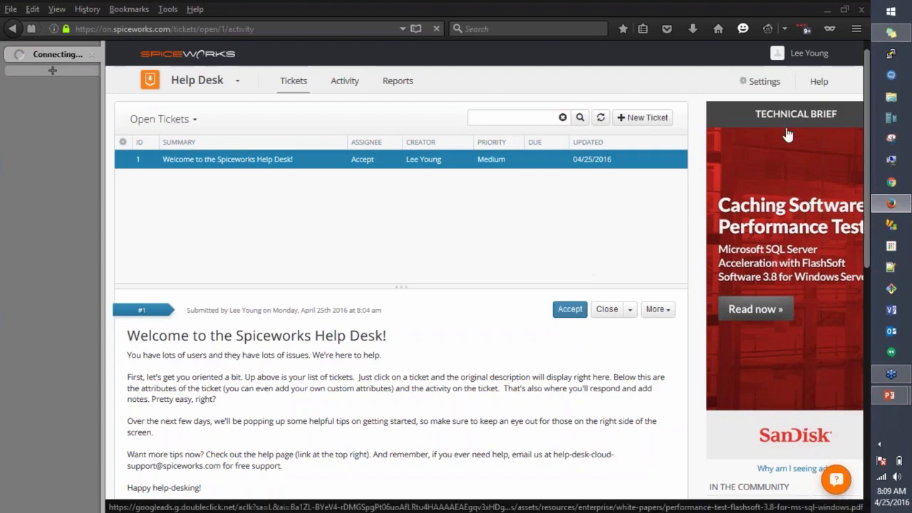
# Step: Open Cloud Demo Settings from the top bar
pyautogui.click(769, 91)
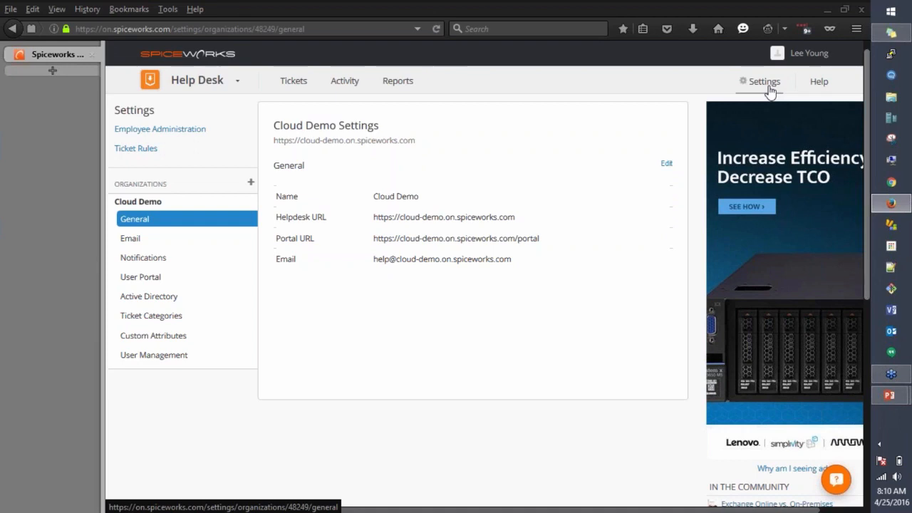
# Step: Add organization 'Demo 2' with help address 'Cloud-Demo2', save it, and open its settings
pyautogui.click(253, 185)
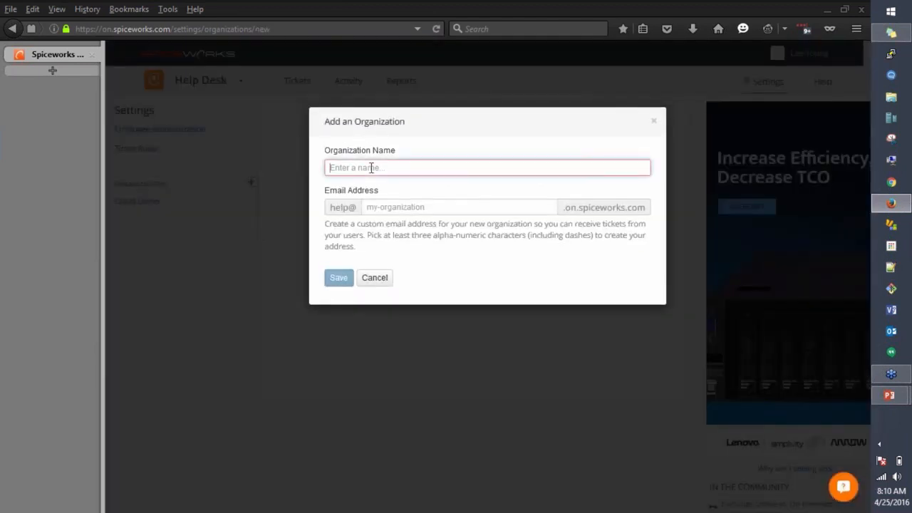
pyautogui.write('Demo 2')
pyautogui.press('Tab')
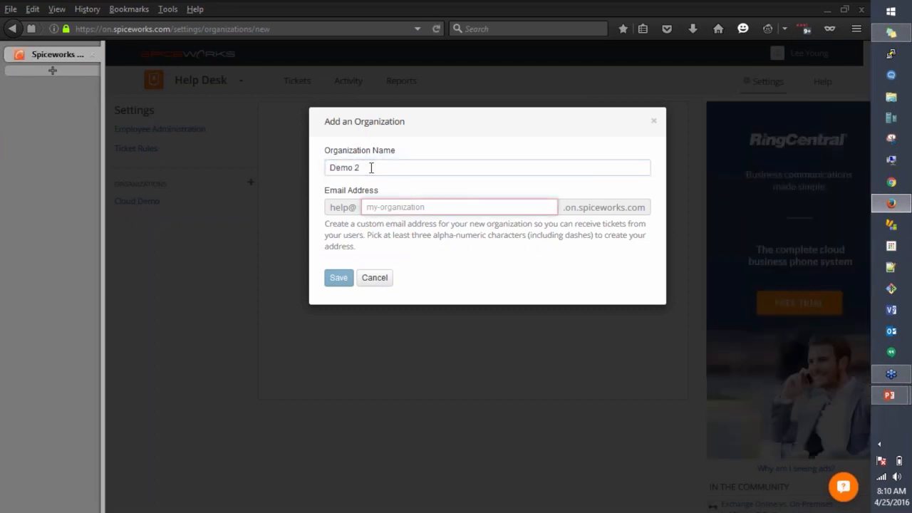
pyautogui.write('Cloud-Demo2')
pyautogui.click(333, 279)
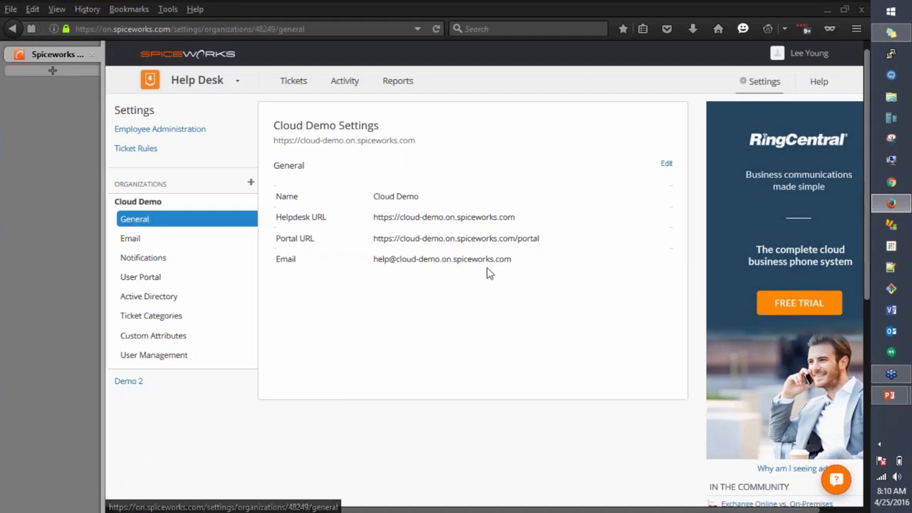
pyautogui.click(132, 382)
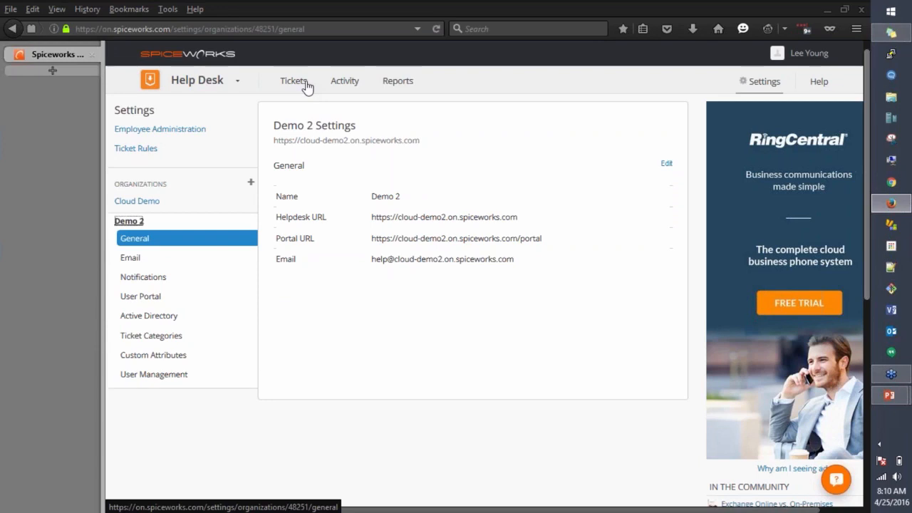
pyautogui.click(141, 298)
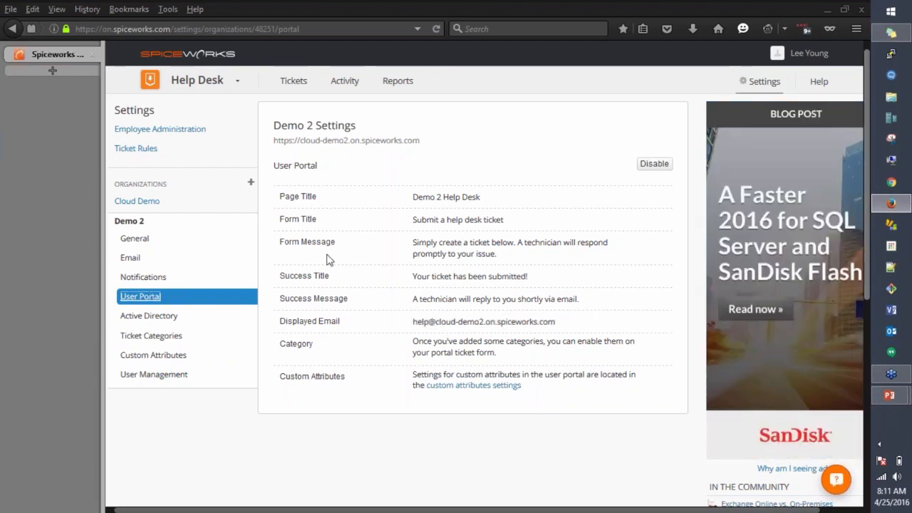
pyautogui.click(126, 237)
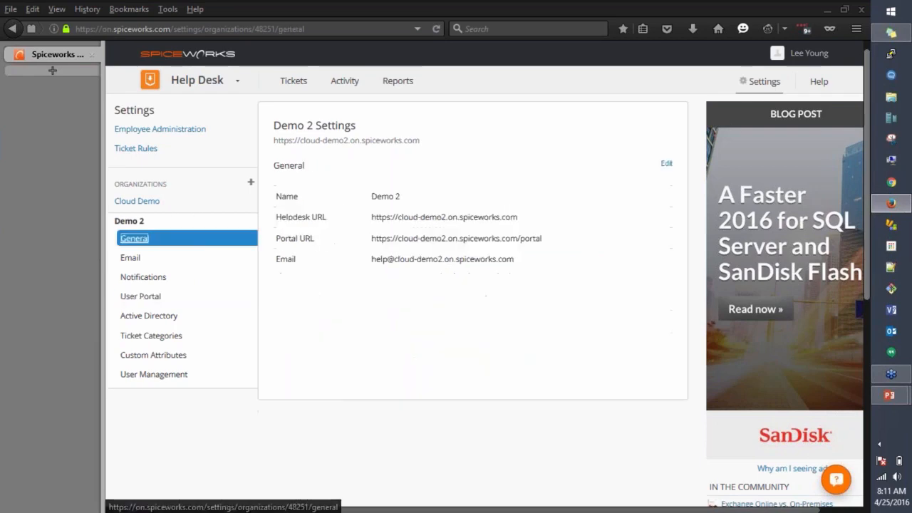
# Step: Open Demo 2's Portal URL in a new browser tab, view it, then return to settings
pyautogui.tripleClick(410, 242)
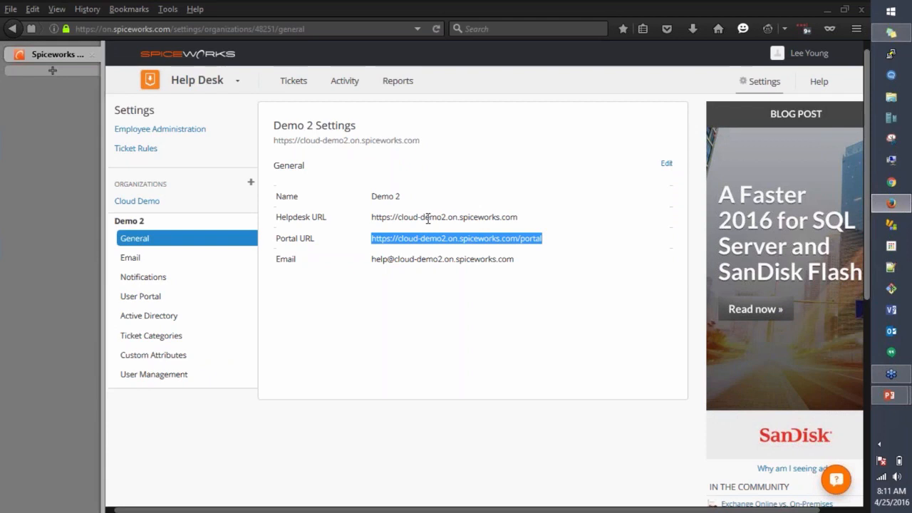
pyautogui.click(421, 225)
pyautogui.tripleClick(418, 237)
pyautogui.tripleClick(419, 237)
pyautogui.rightClick(419, 237)
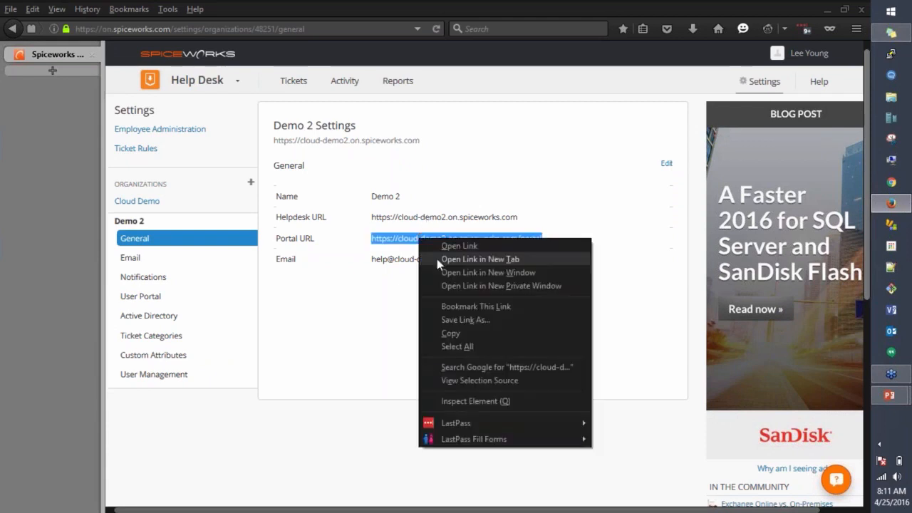
pyautogui.click(474, 262)
pyautogui.click(66, 72)
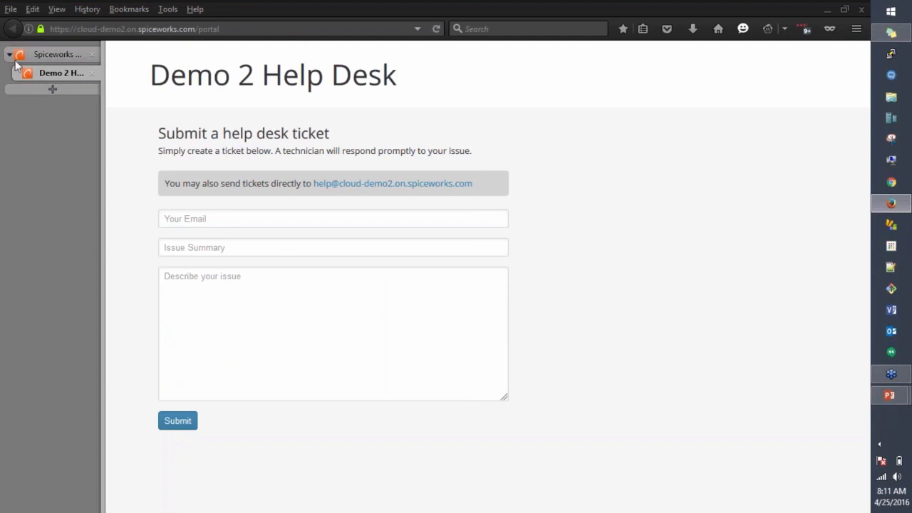
pyautogui.click(49, 55)
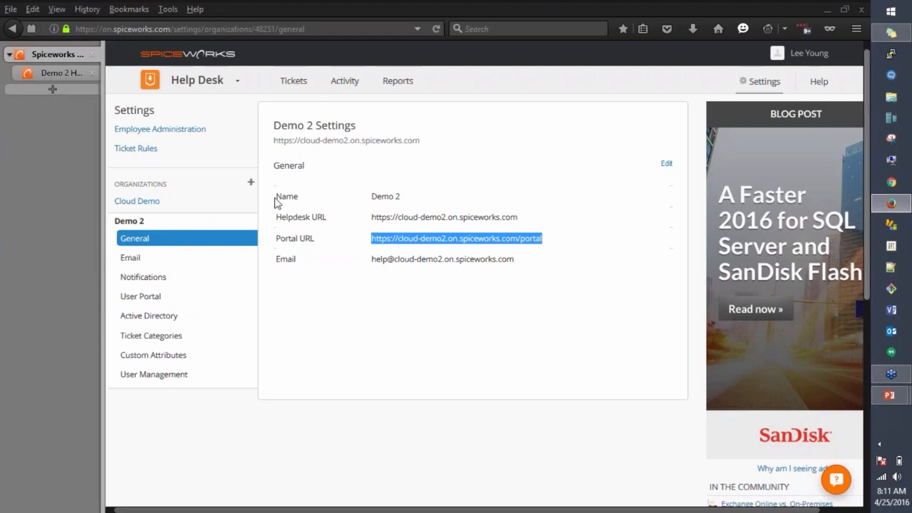
# Step: Select part of Demo 2's organization name without changing it, then open Demo 2's Email settings
pyautogui.click(672, 166)
pyautogui.click(667, 164)
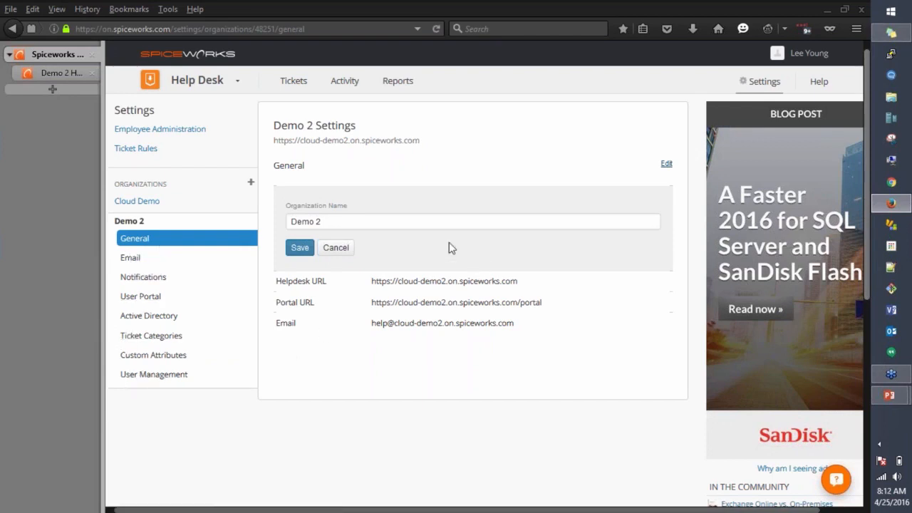
pyautogui.moveTo(349, 221); pyautogui.dragTo(281, 222)
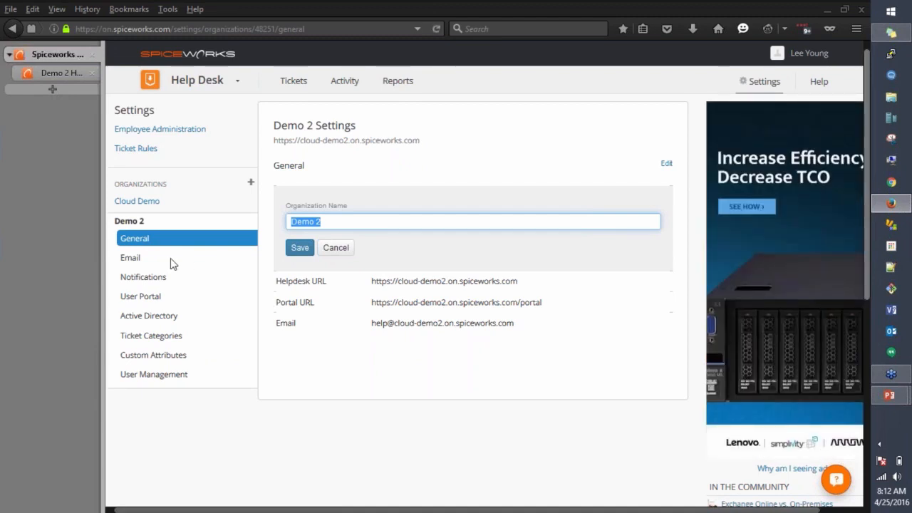
pyautogui.click(132, 259)
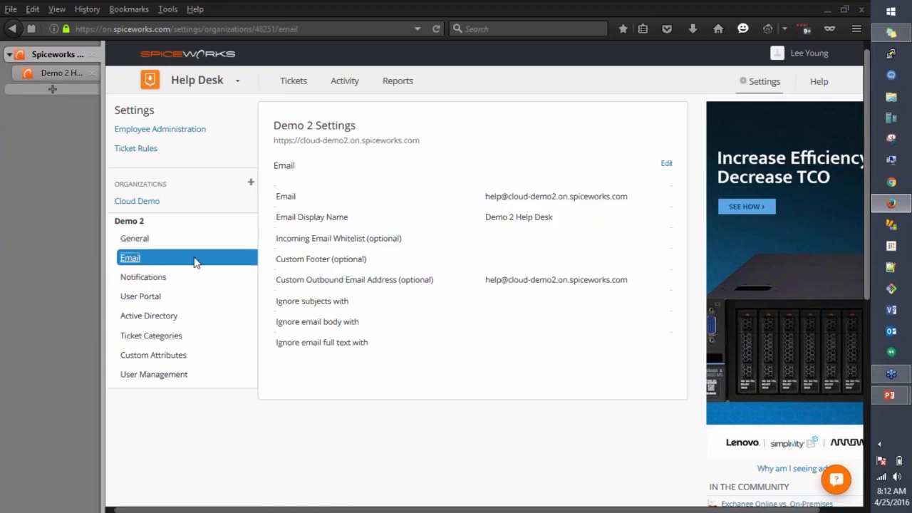
# Step: Make Demo 2's email settings editable and focus the Incoming Email Whitelist and Custom Email Footer fields
pyautogui.click(665, 165)
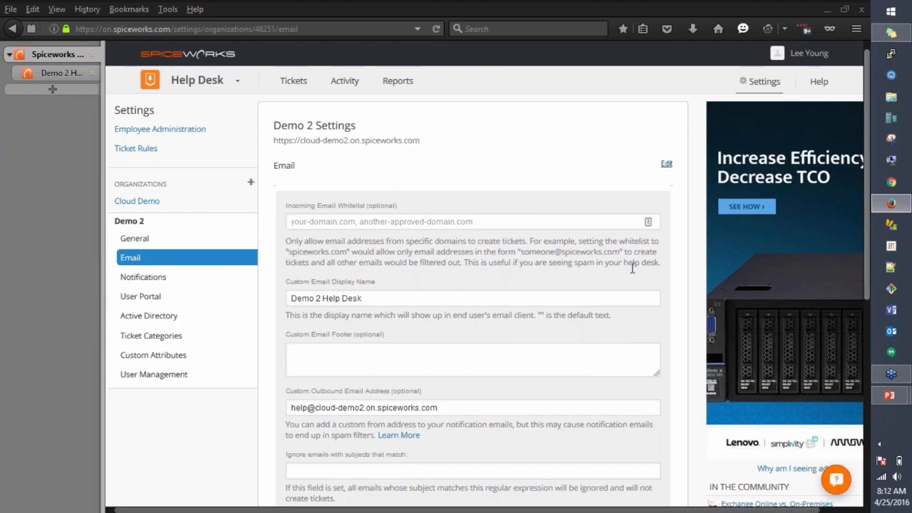
pyautogui.click(552, 224)
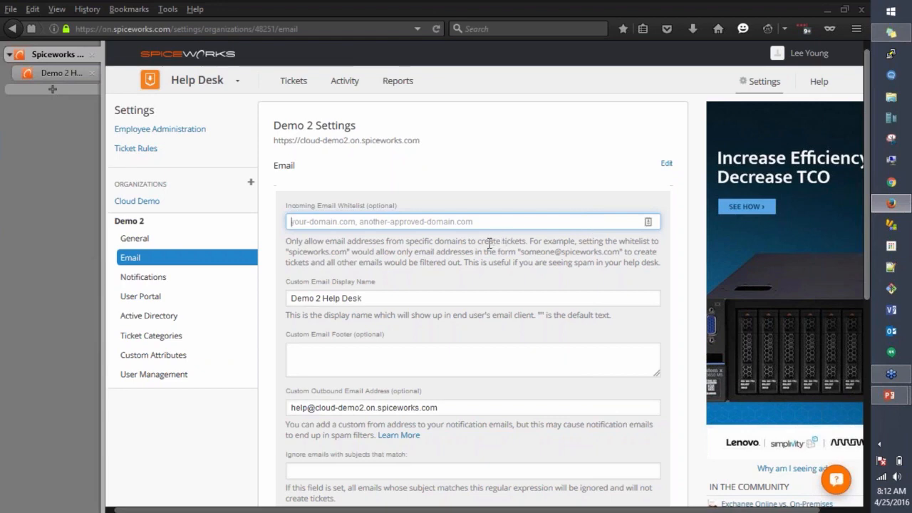
pyautogui.scroll(-3, 490, 246)
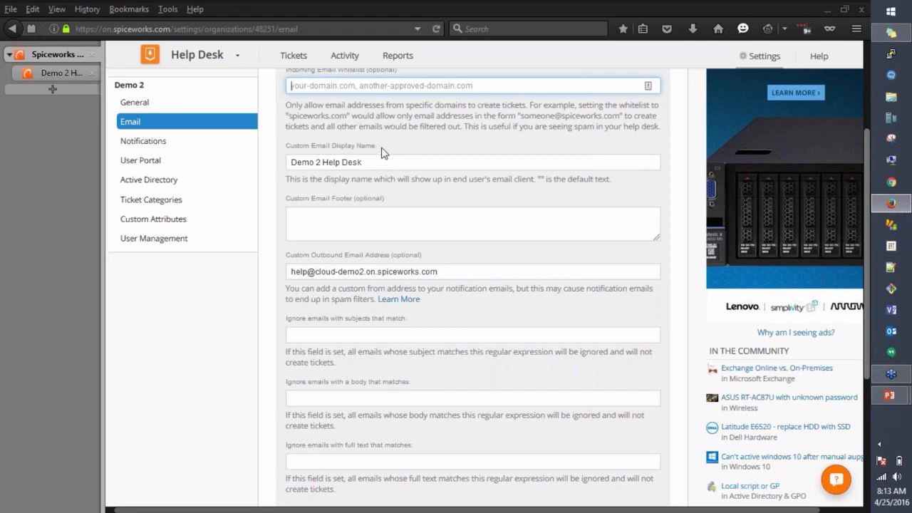
pyautogui.scroll(-2, 350, 200)
pyautogui.scroll(-1, 347, 156)
pyautogui.click(346, 156)
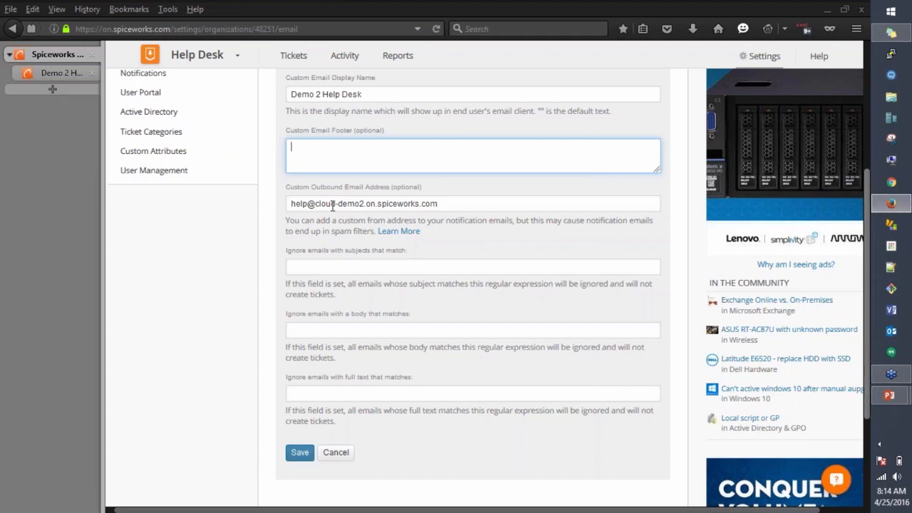
pyautogui.scroll(-2, 328, 208)
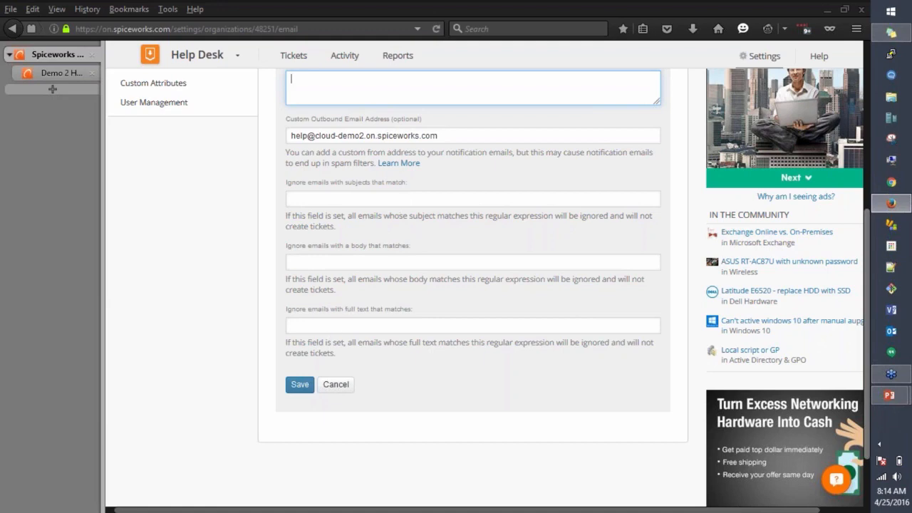
pyautogui.scroll(3, 331, 331)
# Step: Show Demo 2's Notifications page and review its admin and end-user ticket toggles, all on
pyautogui.scroll(5, 332, 299)
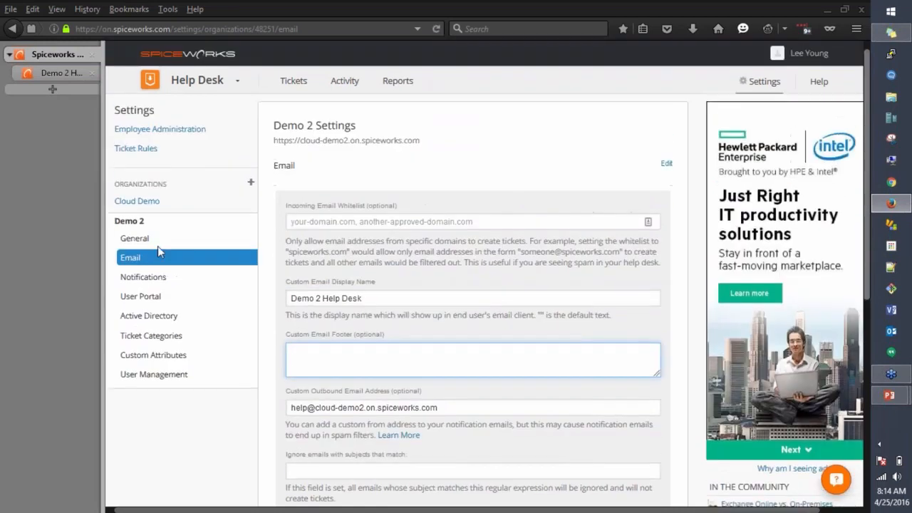
pyautogui.click(135, 282)
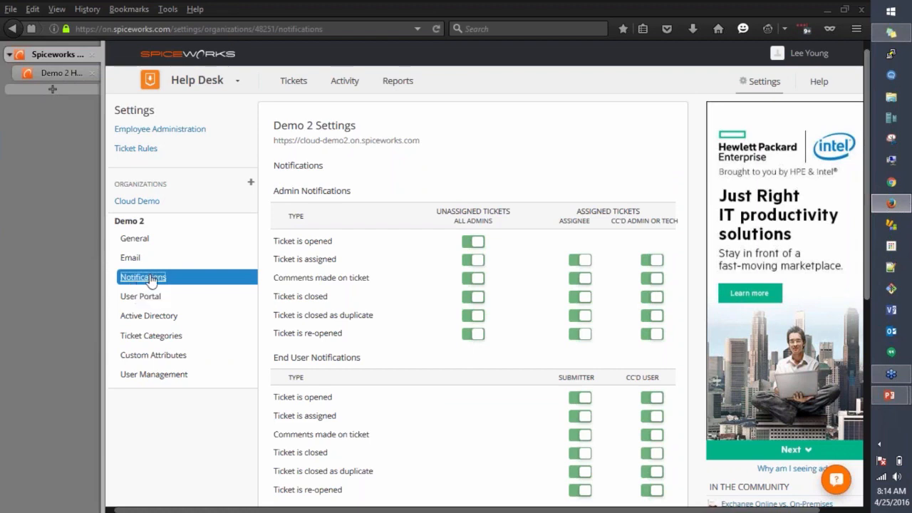
pyautogui.scroll(-3, 269, 289)
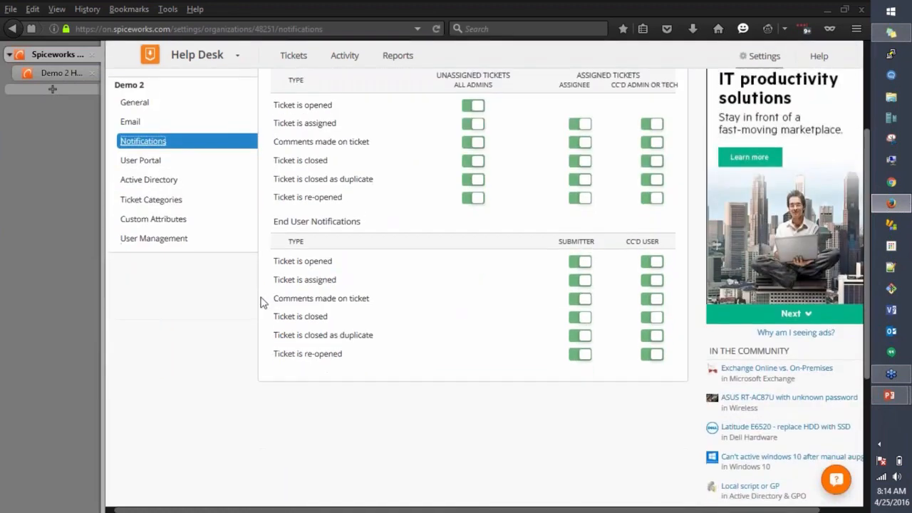
pyautogui.scroll(1, 260, 302)
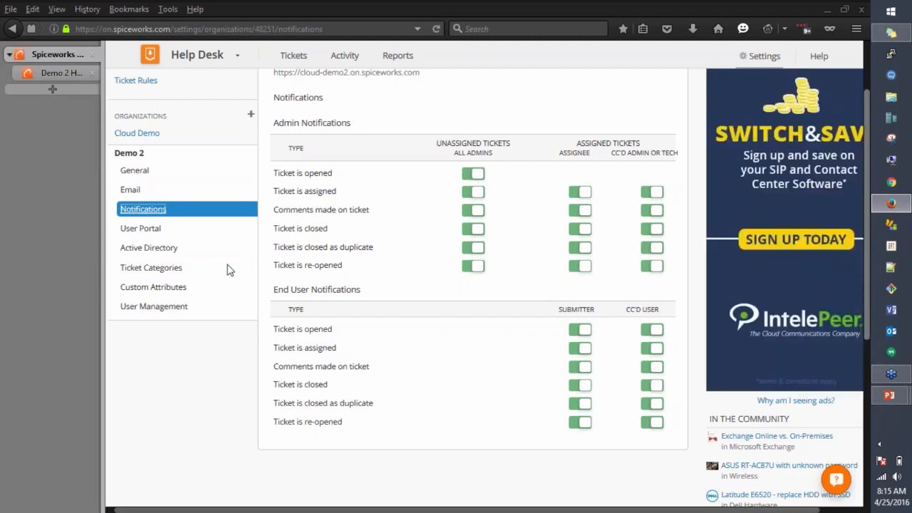
# Step: Browse Demo 2's Active Directory, empty Ticket Categories and empty Custom Attributes pages
pyautogui.click(146, 249)
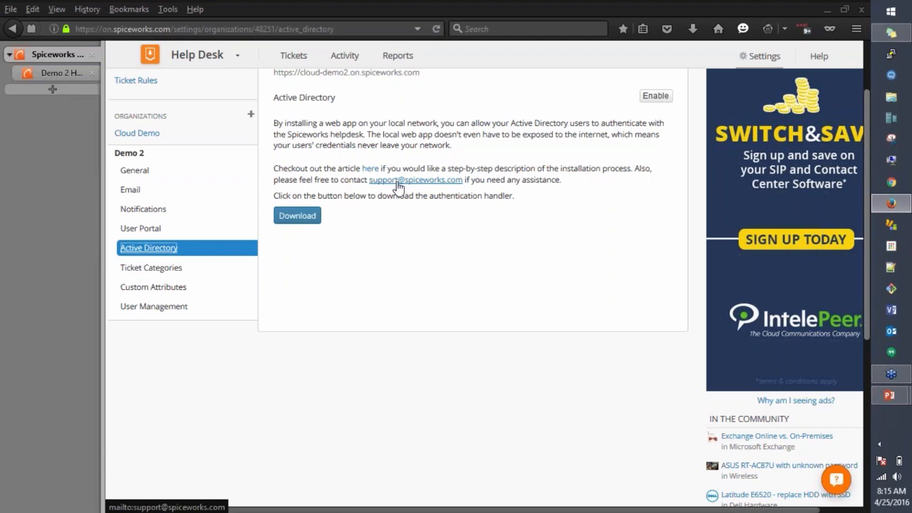
pyautogui.click(147, 275)
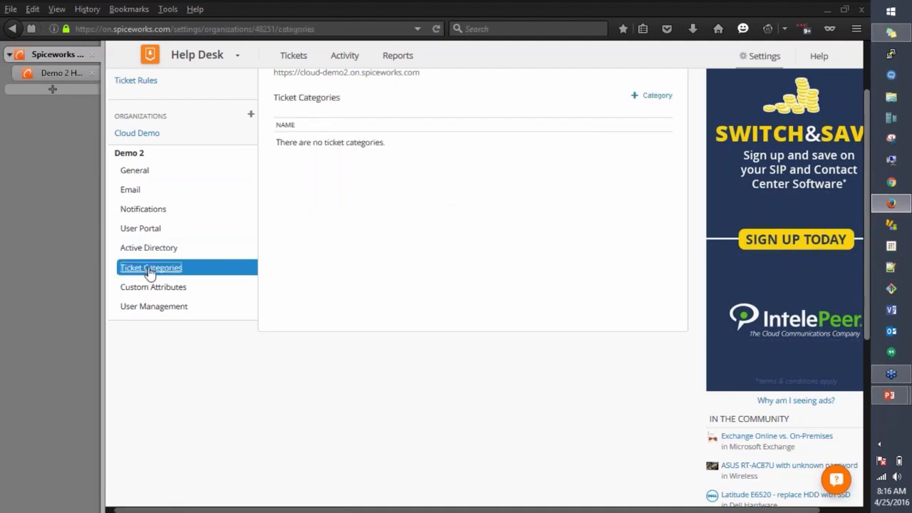
pyautogui.click(124, 287)
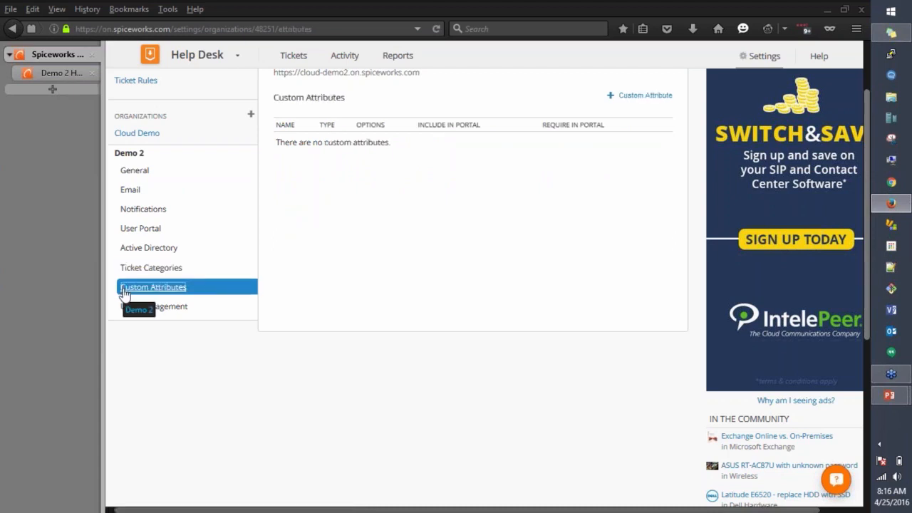
pyautogui.click(638, 98)
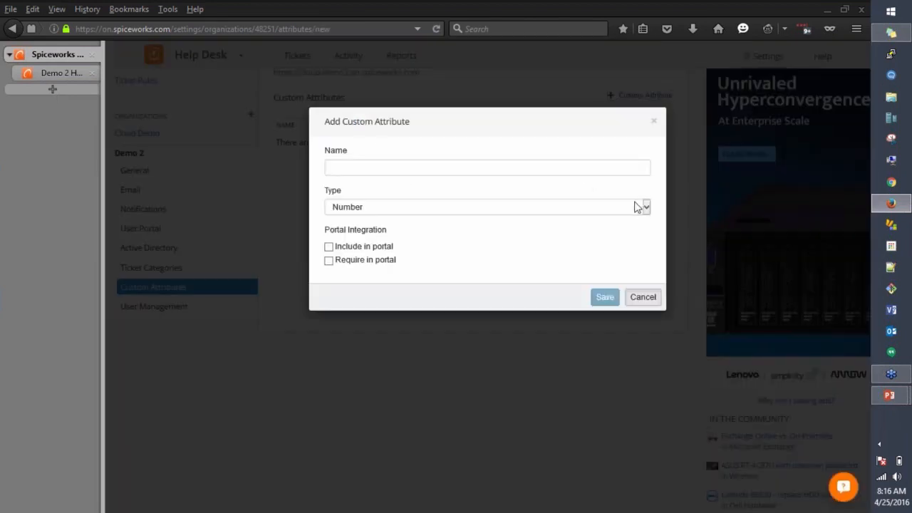
pyautogui.click(645, 208)
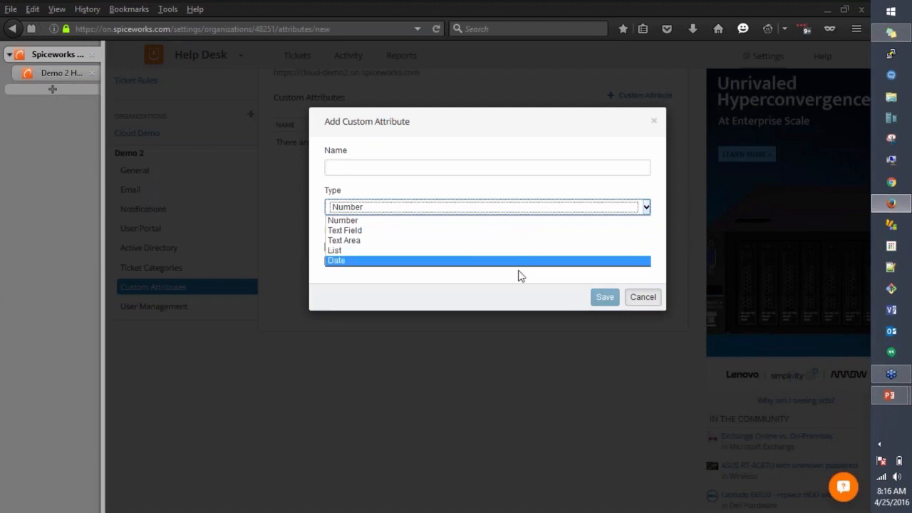
pyautogui.click(648, 305)
pyautogui.click(647, 304)
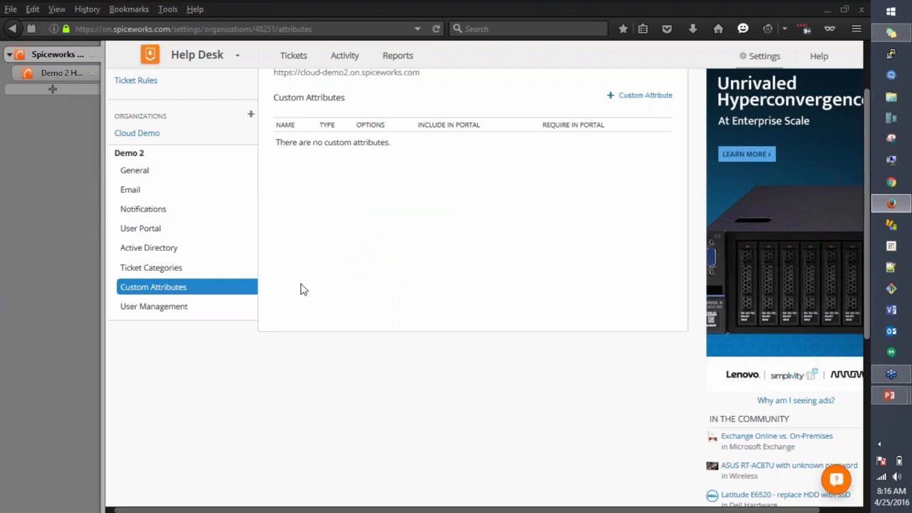
pyautogui.scroll(2, 279, 332)
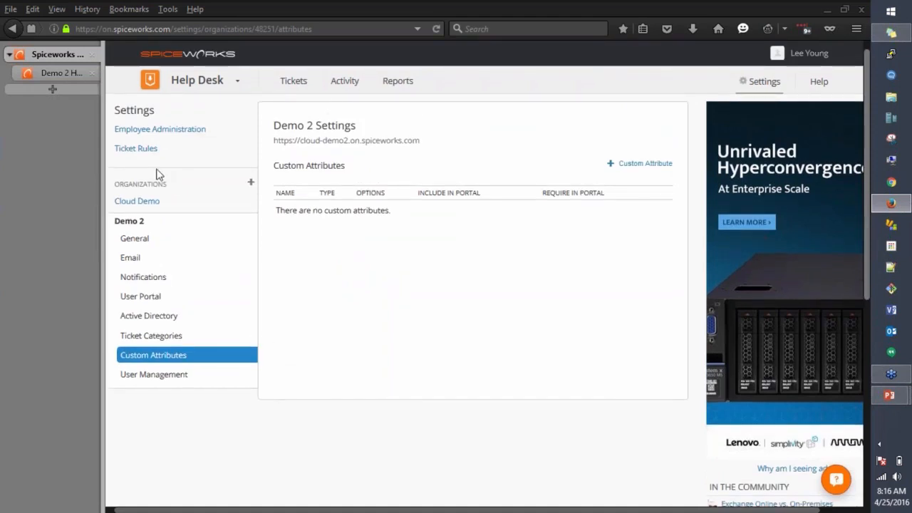
# Step: Start a new ticket rule, looking at the Created By condition and the available actions
pyautogui.click(132, 148)
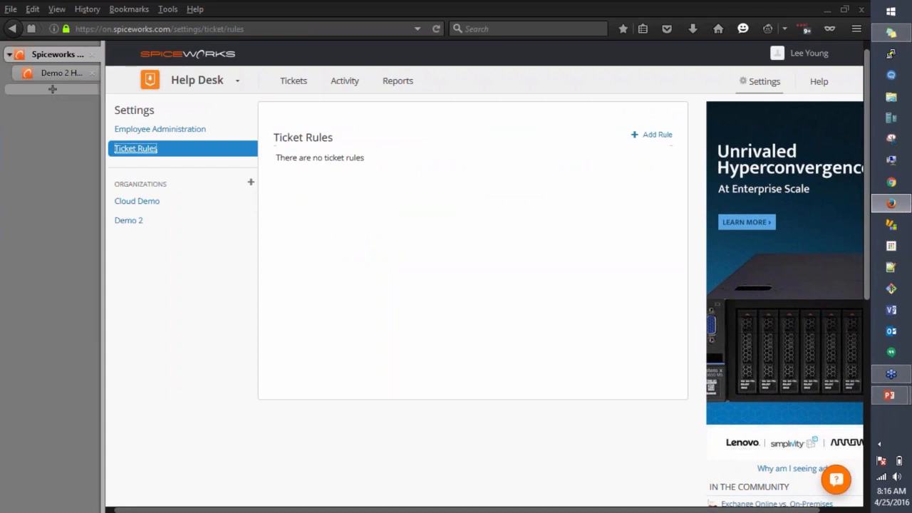
pyautogui.click(662, 136)
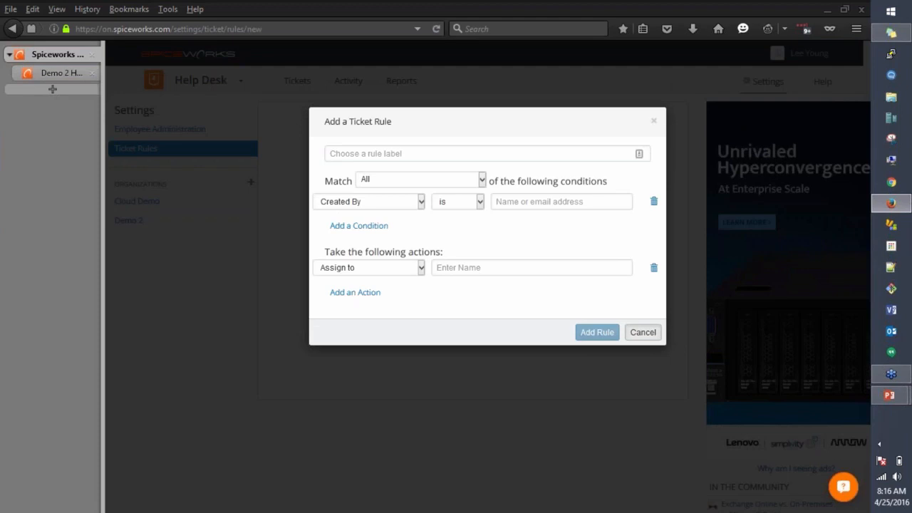
pyautogui.click(421, 203)
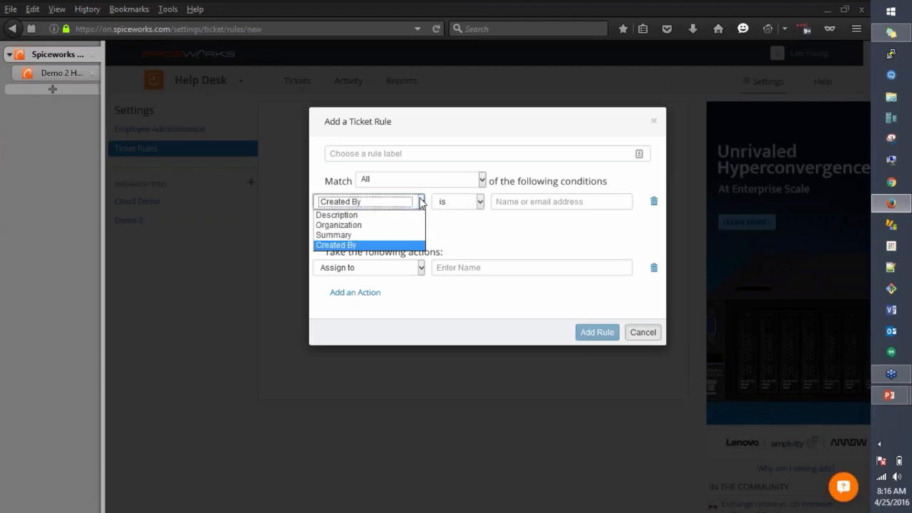
pyautogui.click(378, 245)
pyautogui.click(503, 202)
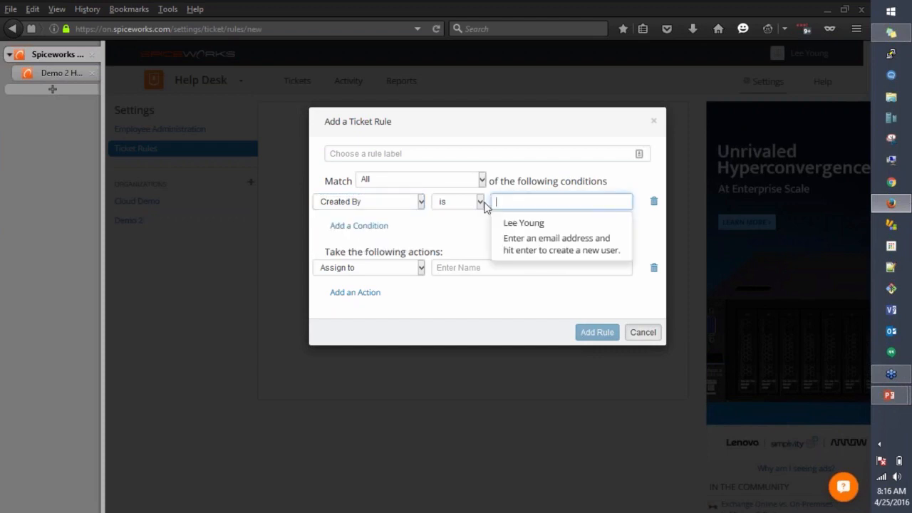
pyautogui.click(421, 267)
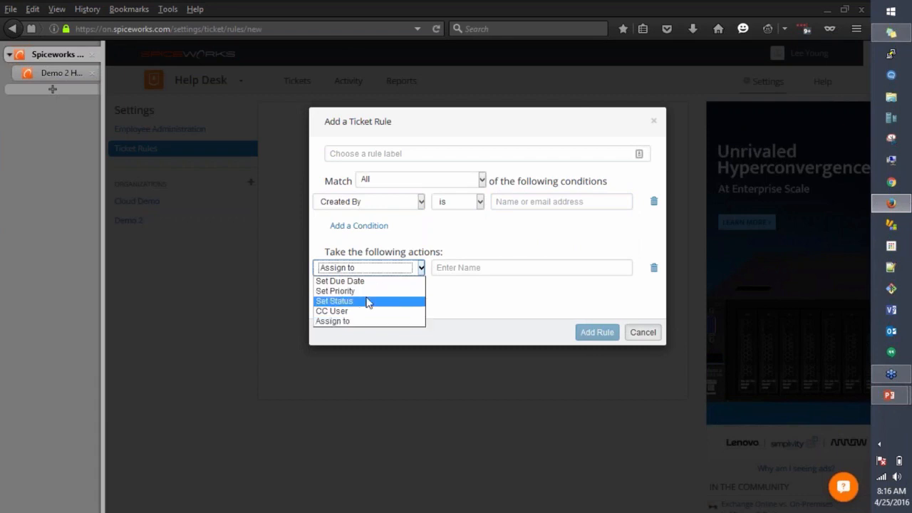
pyautogui.click(410, 268)
# Step: Discard the unfinished ticket rule and open Cloud Demo's general organization settings
pyautogui.click(421, 204)
pyautogui.click(244, 253)
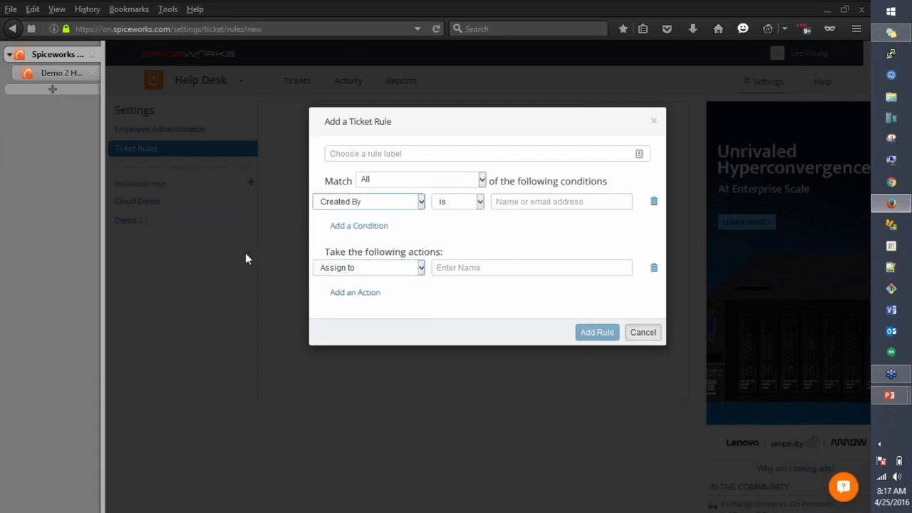
pyautogui.click(245, 253)
pyautogui.click(146, 203)
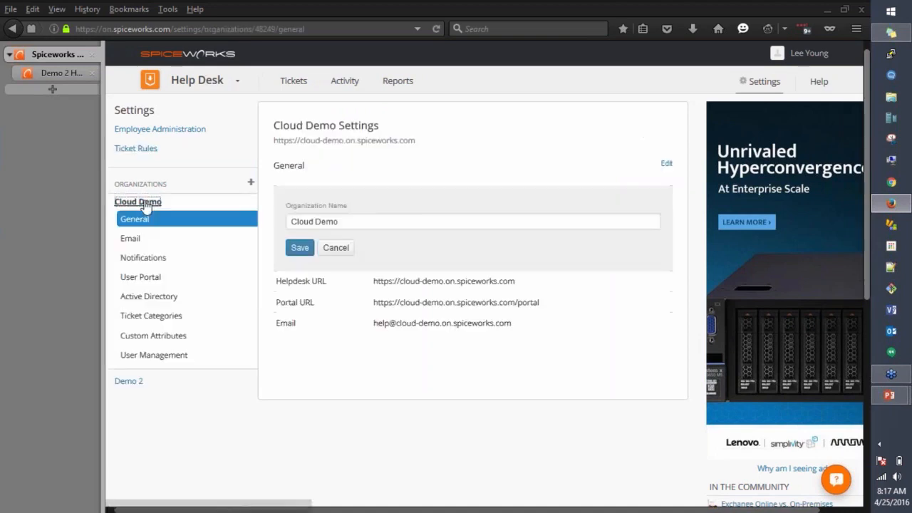
# Step: Add a ticket category named 'Test' to Cloud Demo, then go to Ticket Rules
pyautogui.click(171, 321)
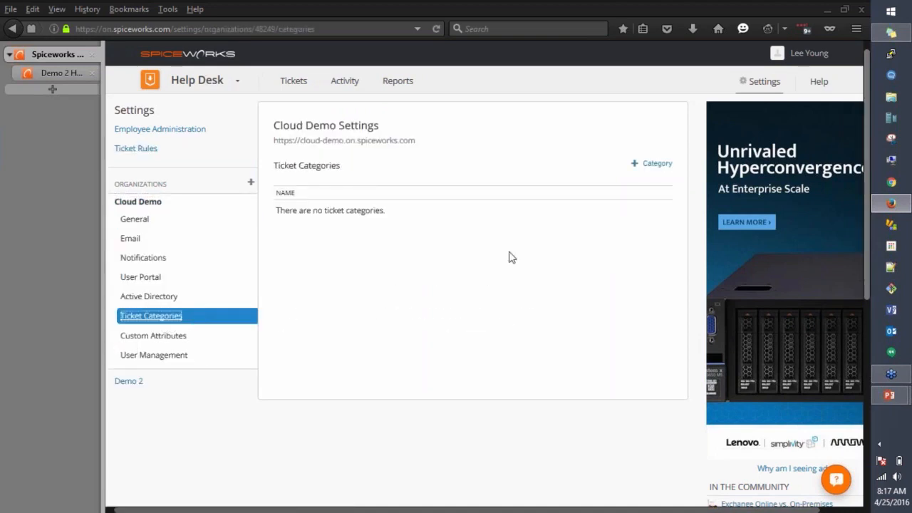
pyautogui.click(650, 165)
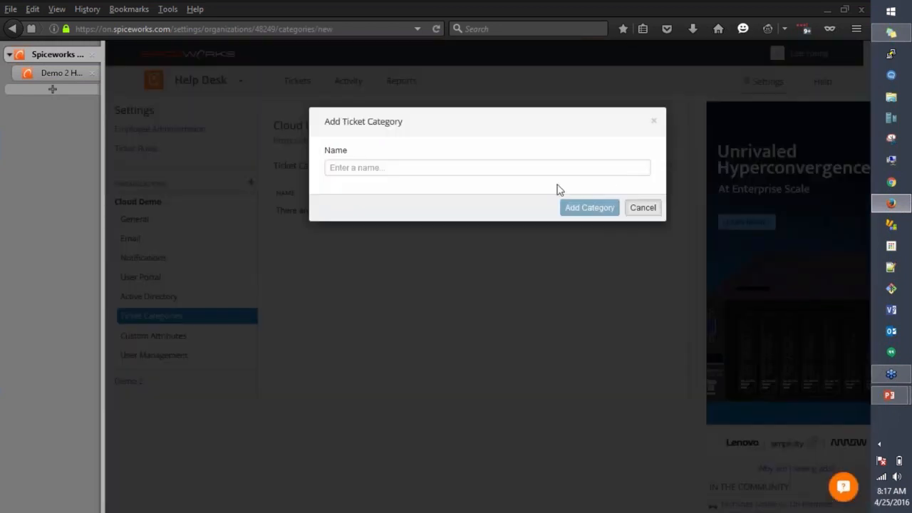
pyautogui.click(459, 163)
pyautogui.write('Test')
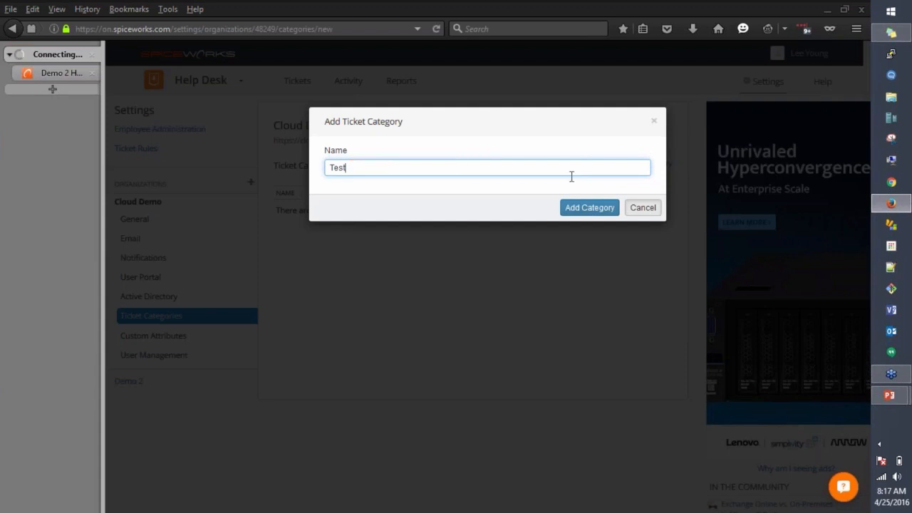
pyautogui.click(605, 210)
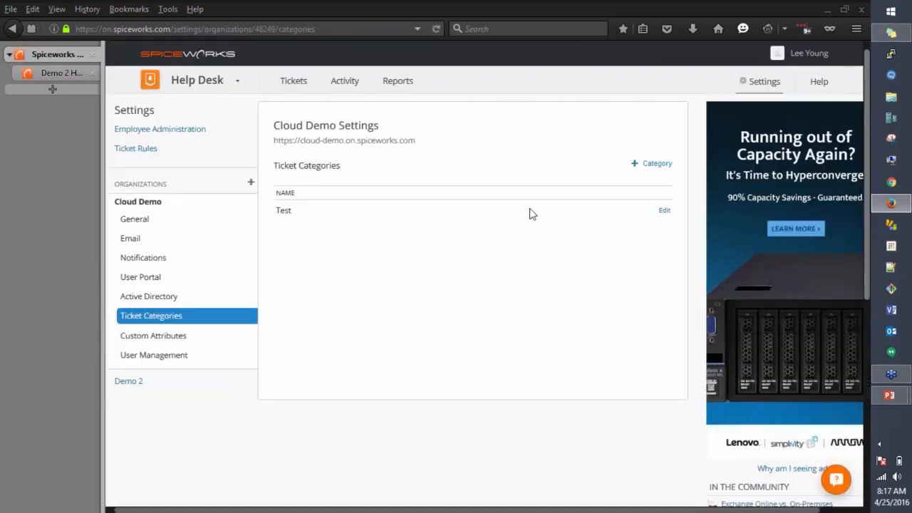
pyautogui.click(129, 147)
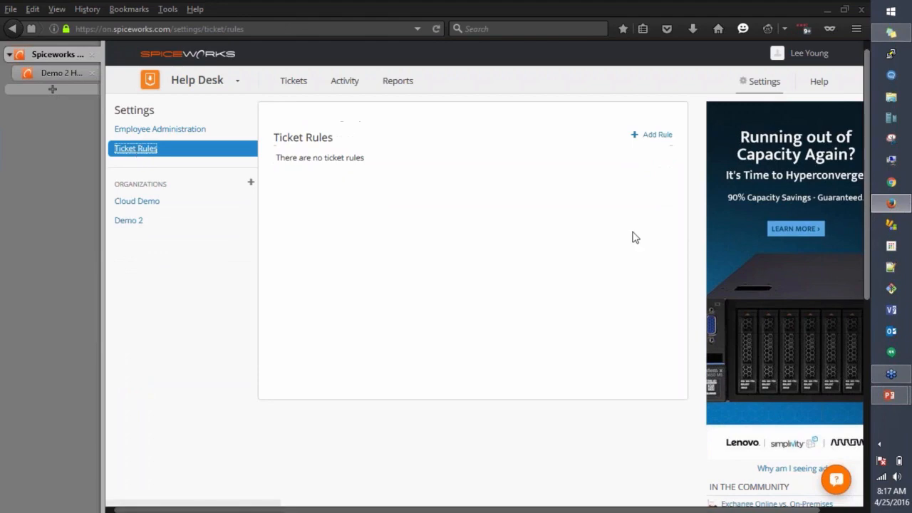
pyautogui.click(657, 136)
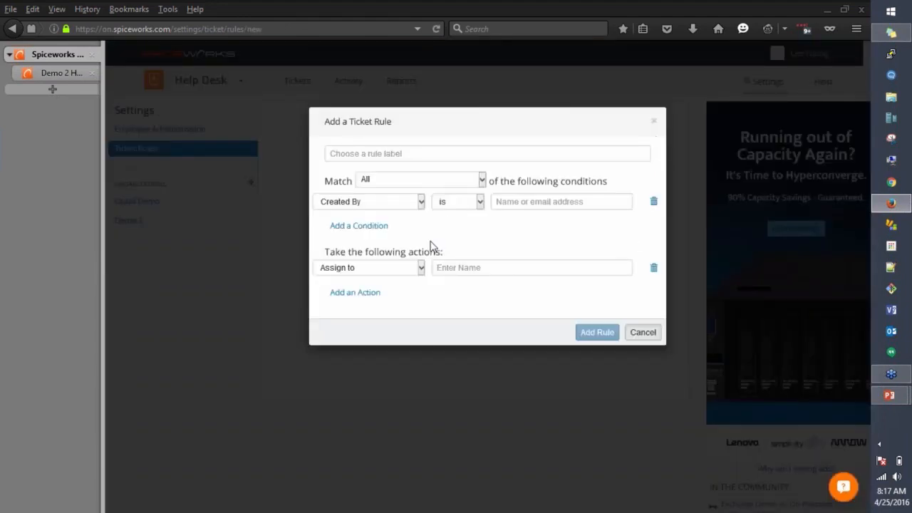
pyautogui.click(420, 202)
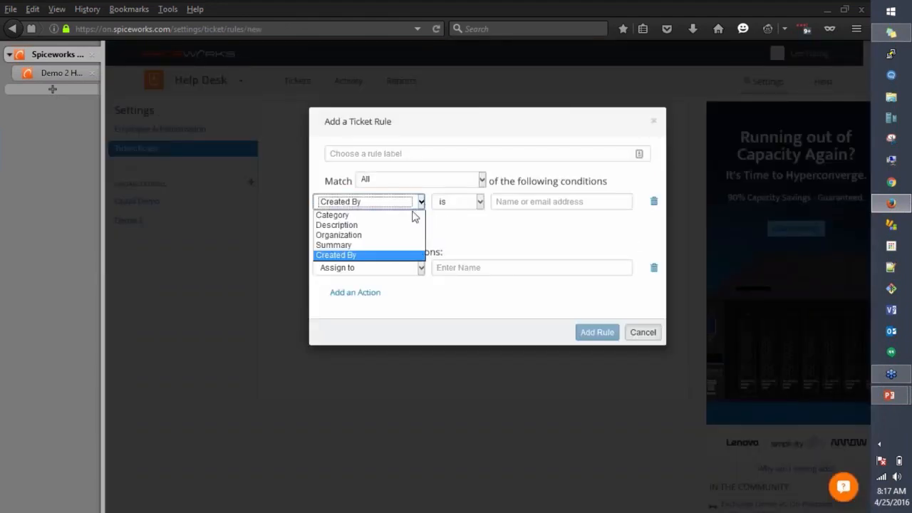
pyautogui.click(352, 215)
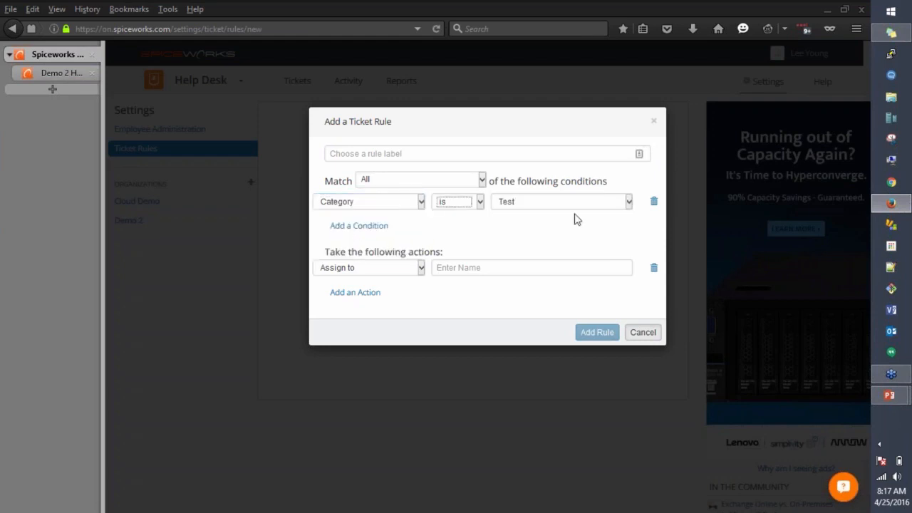
pyautogui.click(553, 205)
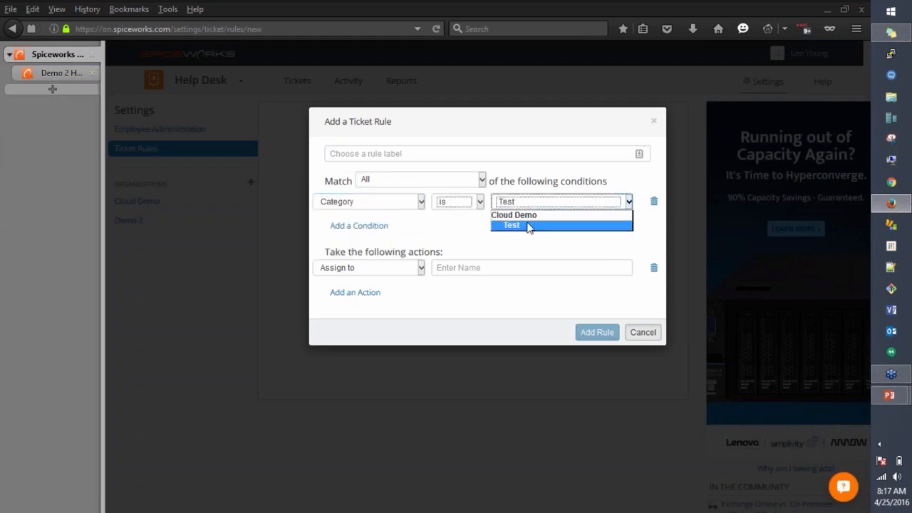
pyautogui.click(427, 239)
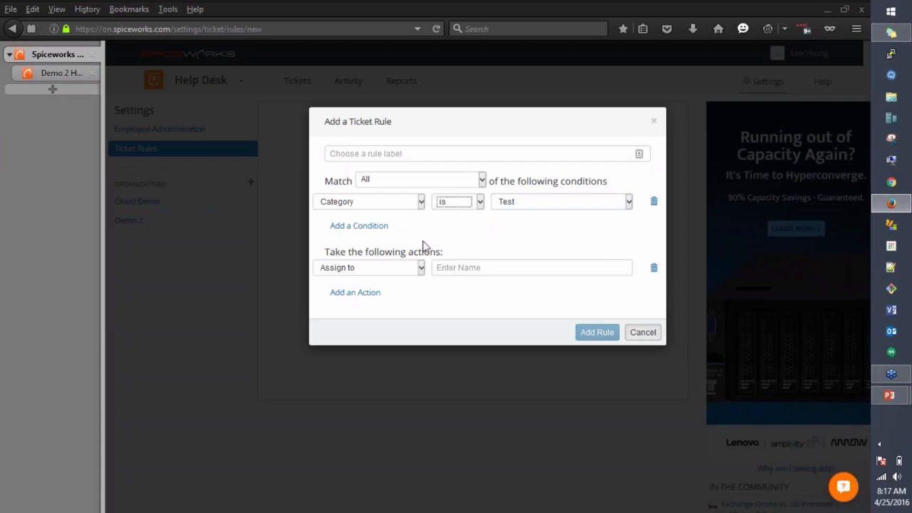
pyautogui.click(421, 267)
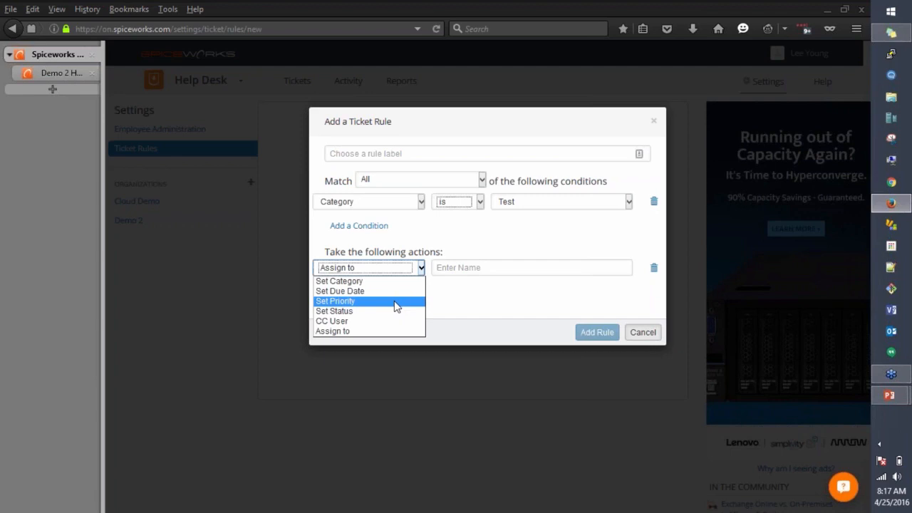
pyautogui.click(643, 337)
pyautogui.click(646, 339)
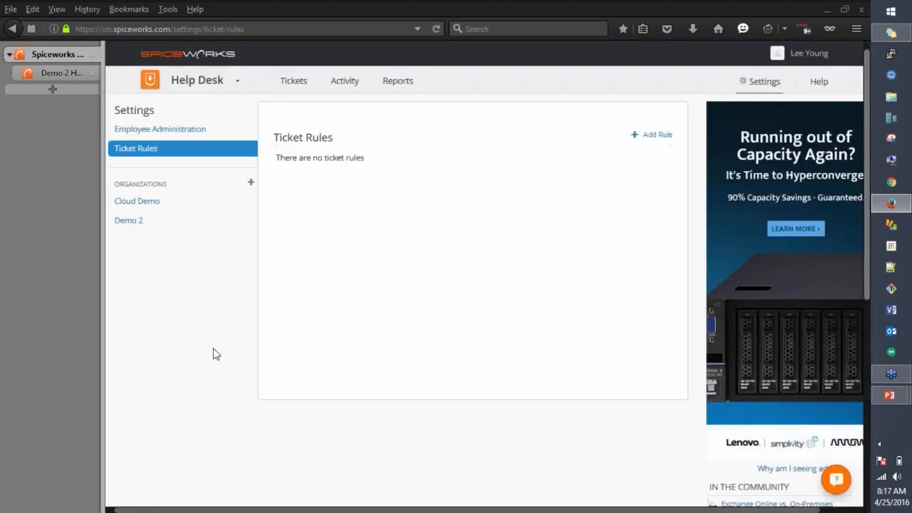
# Step: Open Employee Administration, showing the account owner as sole administrator and no techs
pyautogui.click(161, 133)
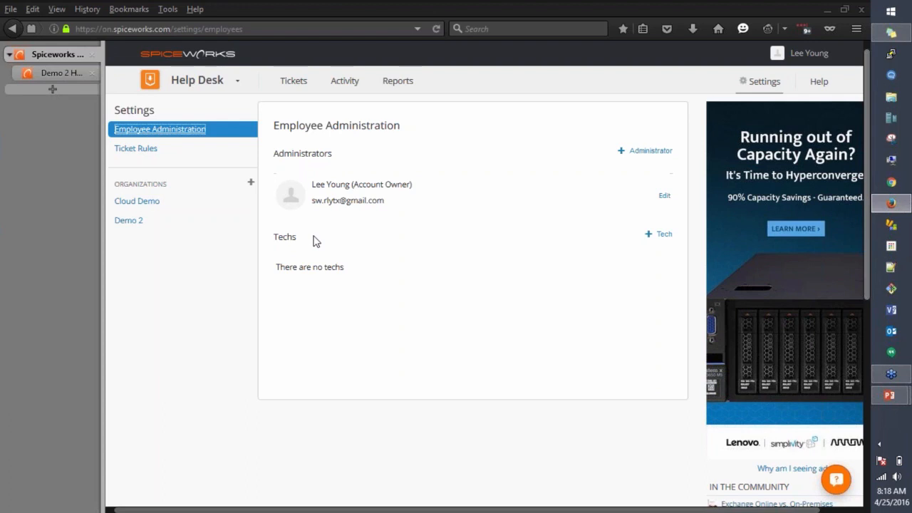
pyautogui.click(659, 237)
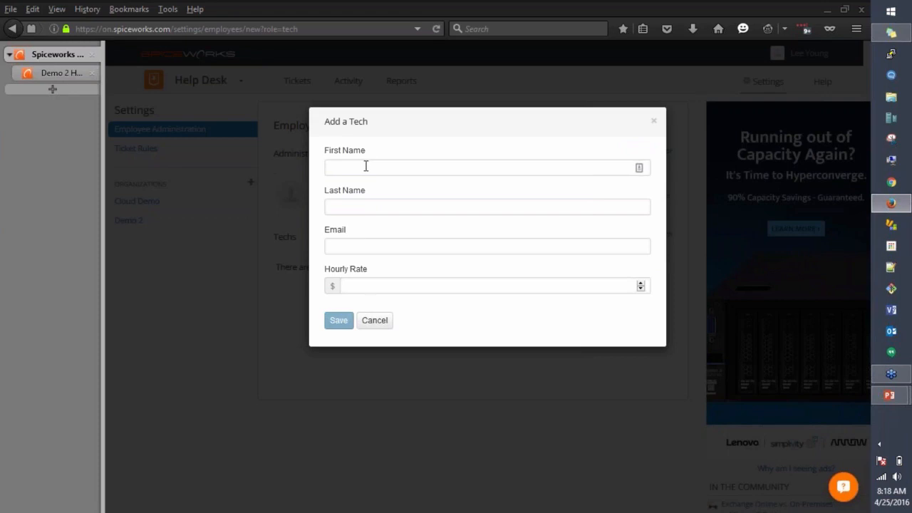
pyautogui.click(366, 166)
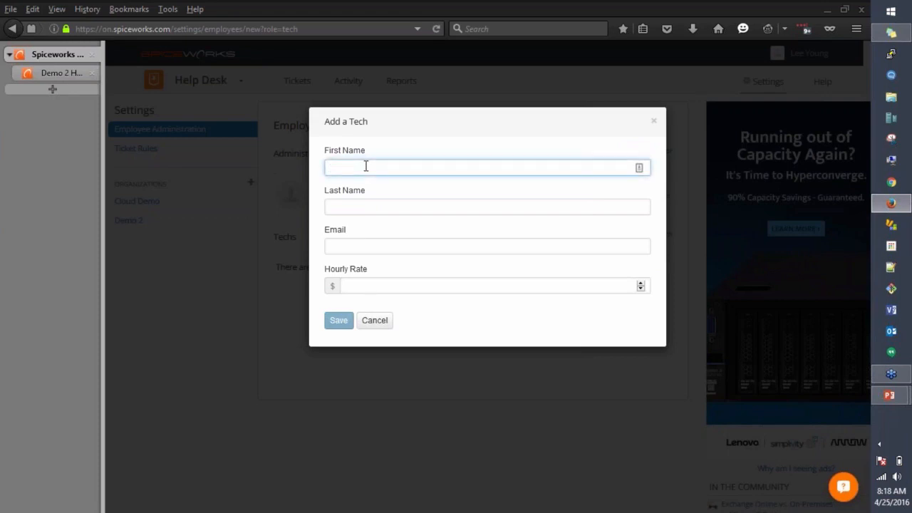
pyautogui.click(339, 242)
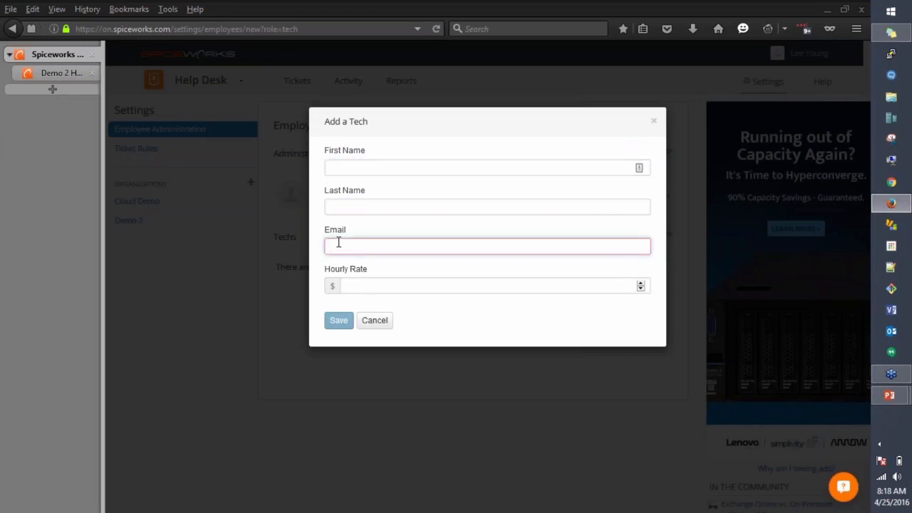
pyautogui.click(360, 285)
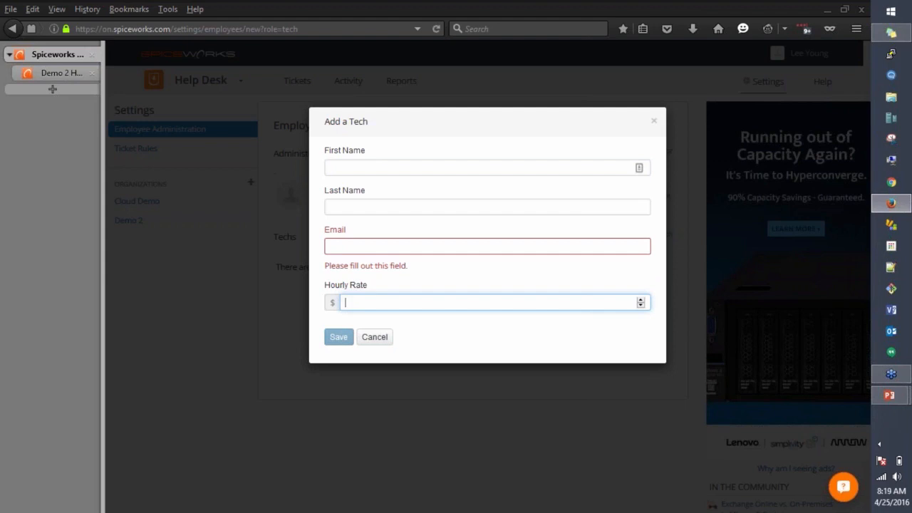
pyautogui.click(378, 246)
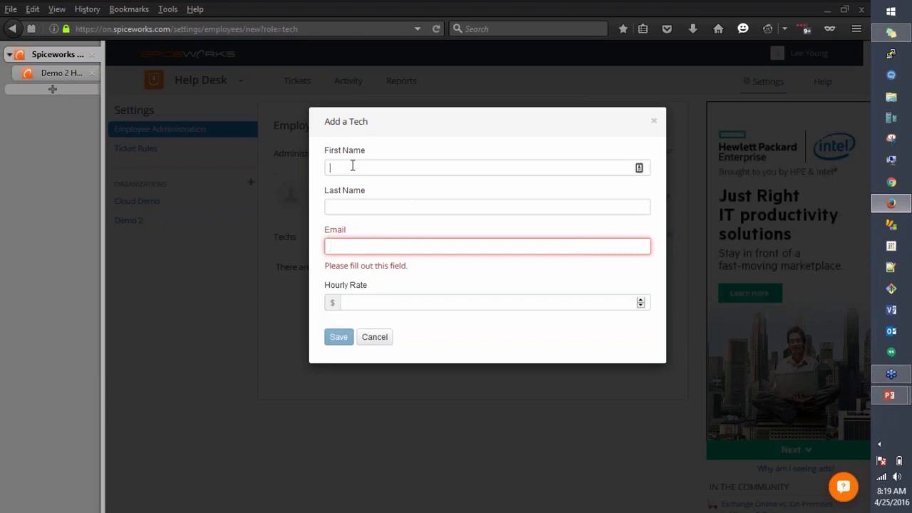
pyautogui.click(352, 167)
pyautogui.click(374, 341)
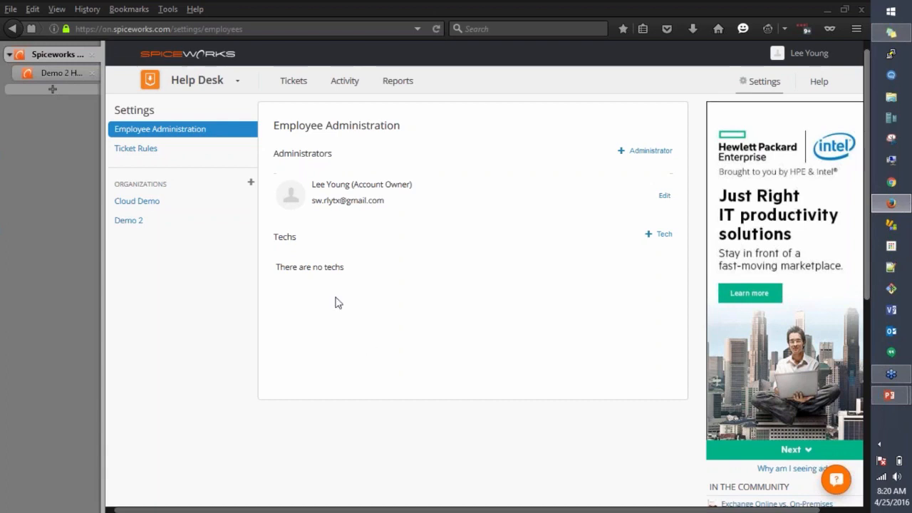
# Step: Open the Demo 2 organization's settings and go to its User Management page
pyautogui.click(129, 222)
pyautogui.moveTo(128, 228); pyautogui.dragTo(132, 285)
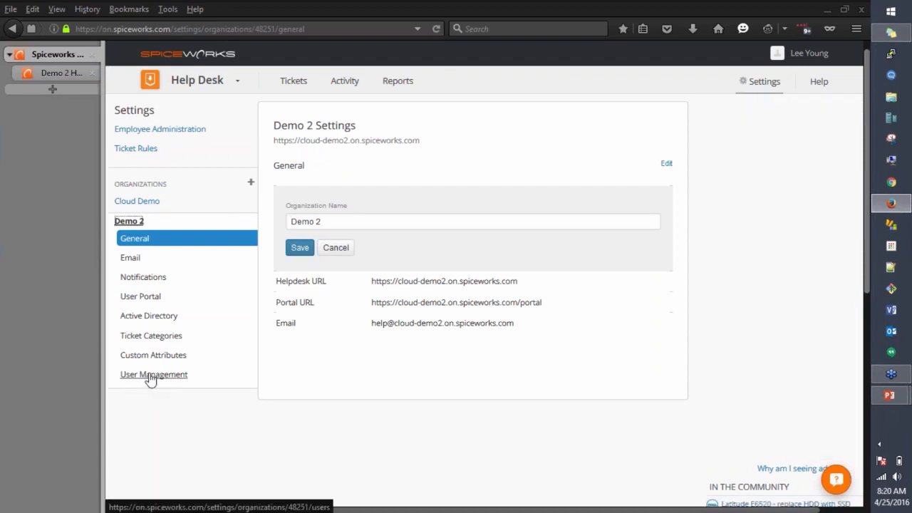
pyautogui.click(151, 376)
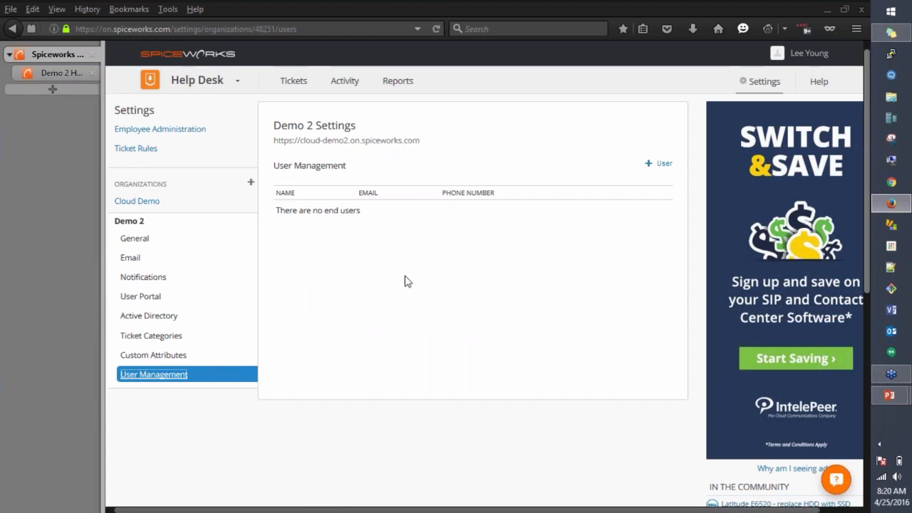
# Step: Save a new Demo 2 end user with sample first name, last name and e-mail, then open Reports
pyautogui.click(661, 164)
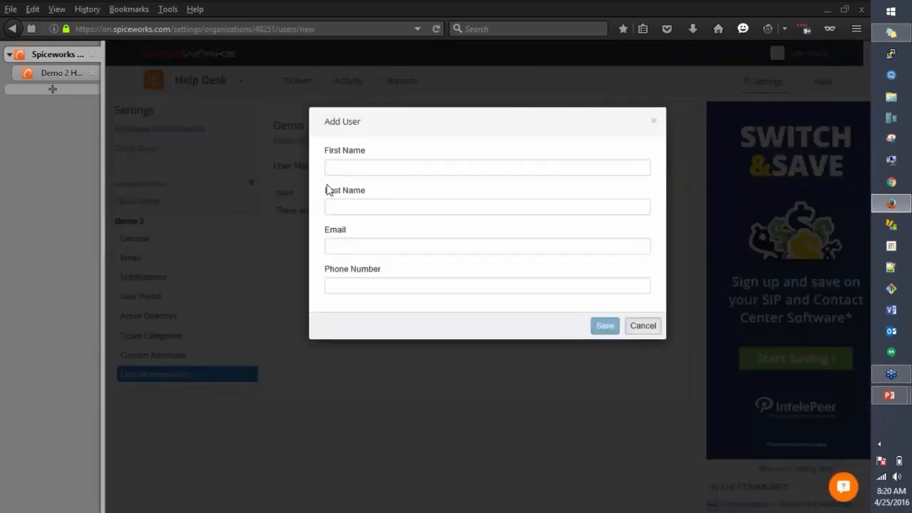
pyautogui.click(328, 167)
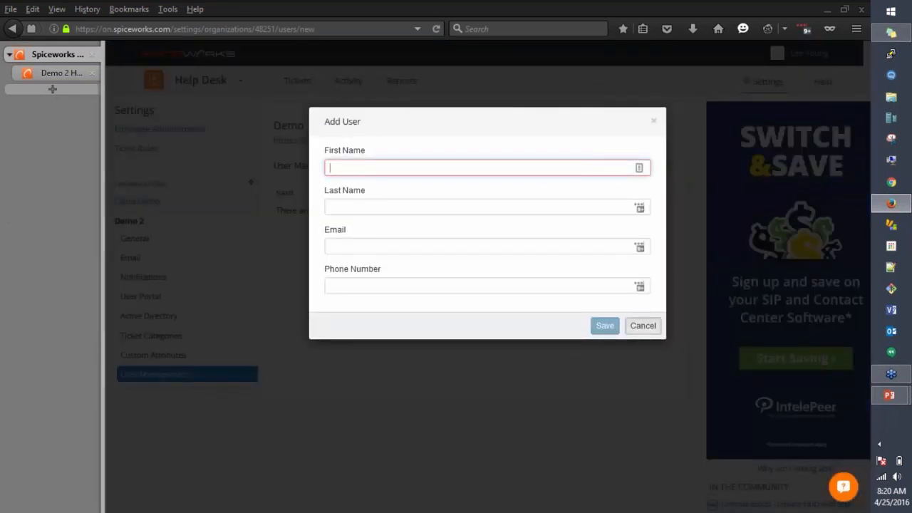
pyautogui.write('Fake')
pyautogui.press('Tab')
pyautogui.write('Pe')
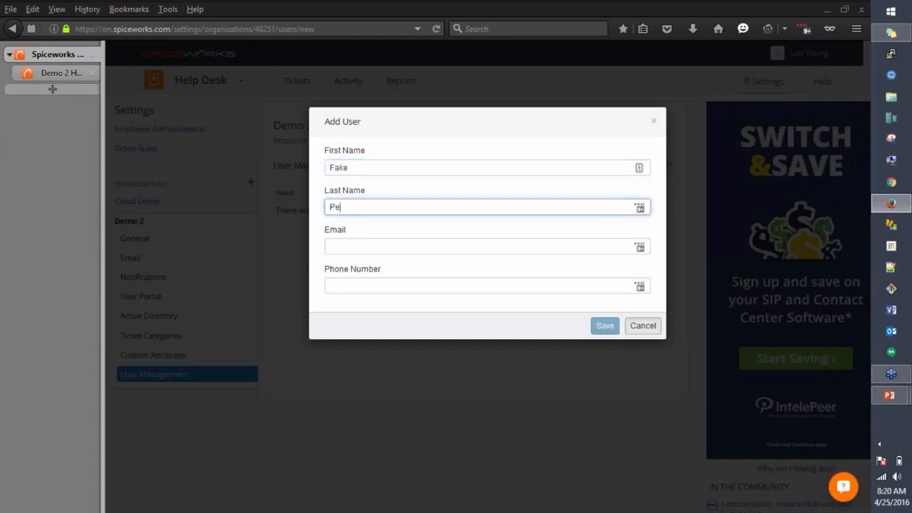
pyautogui.write('rson')
pyautogui.click(345, 248)
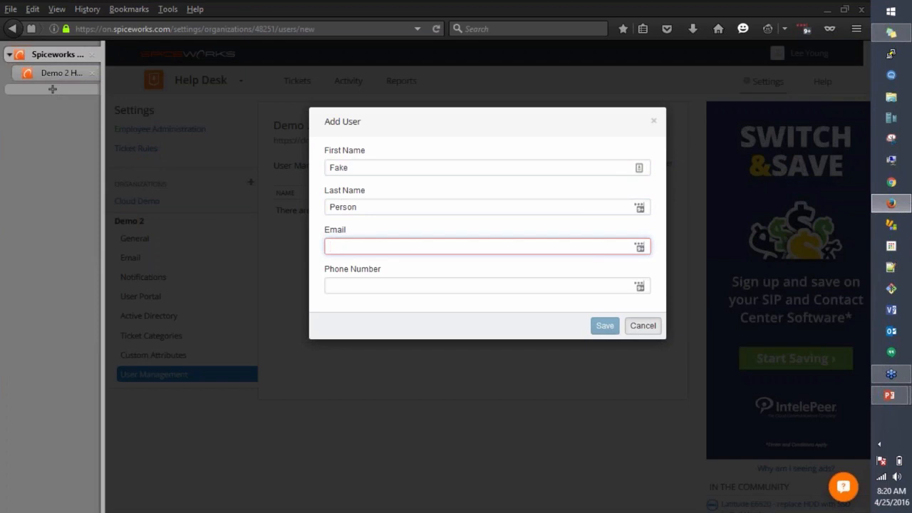
pyautogui.write('fake.perso')
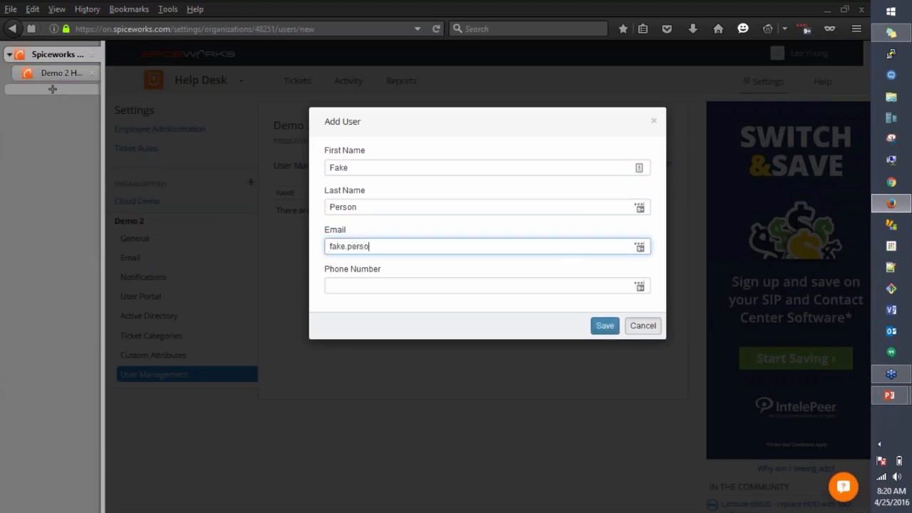
pyautogui.write('n@mycompany.com')
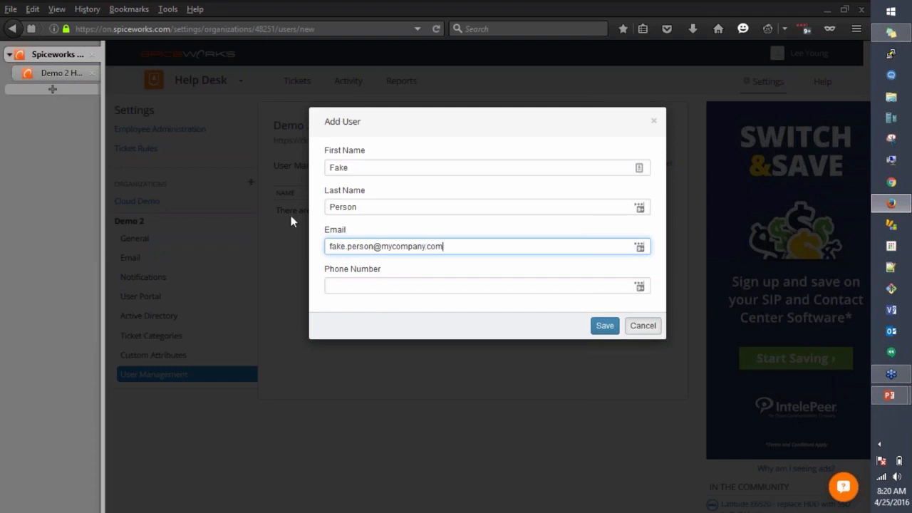
pyautogui.click(614, 326)
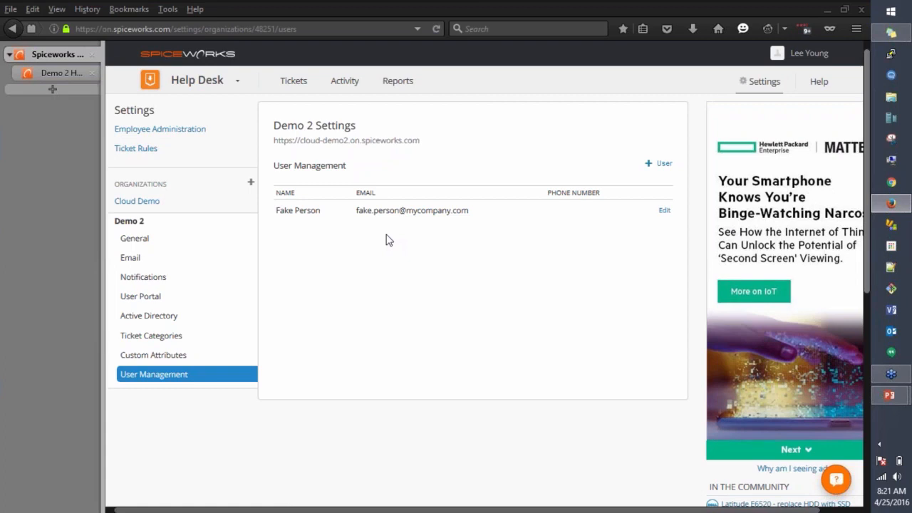
pyautogui.click(396, 82)
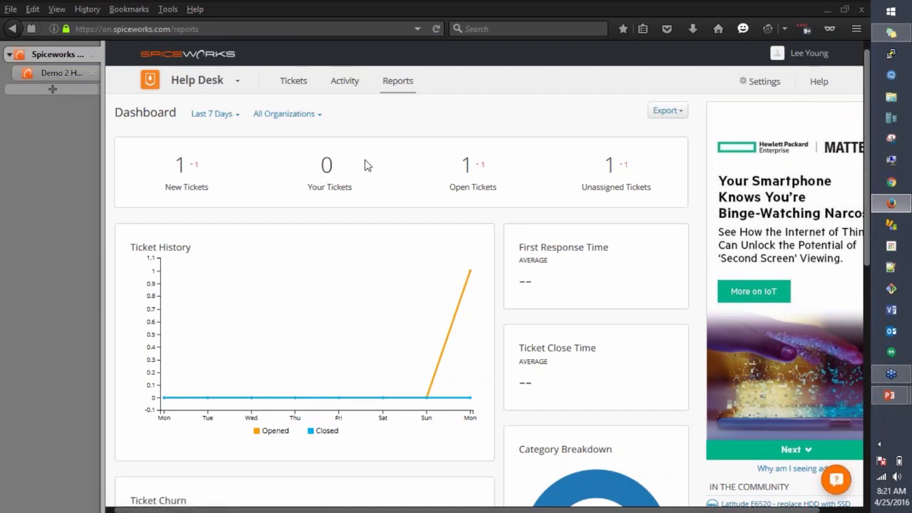
# Step: Zoom the page out one step and check the Last 7 Days range, leaving it unchanged
pyautogui.hotkey('ctrl', '-')
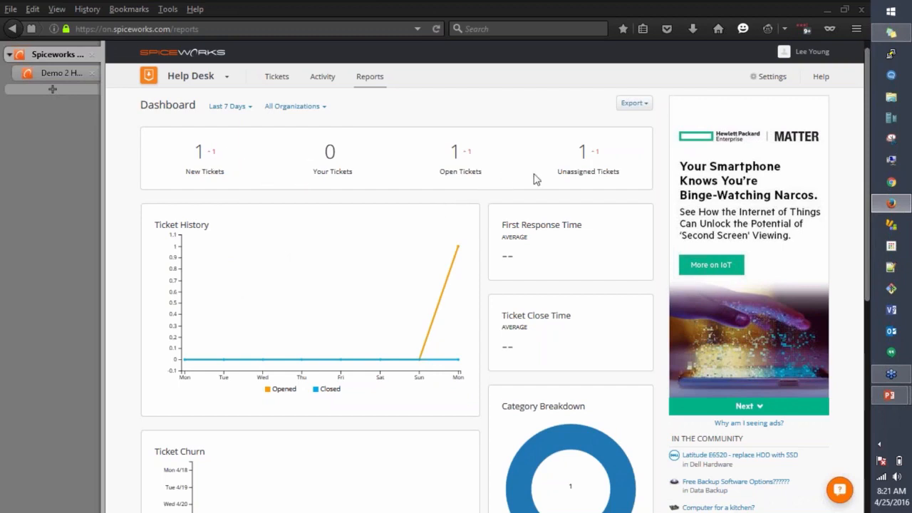
pyautogui.click(217, 106)
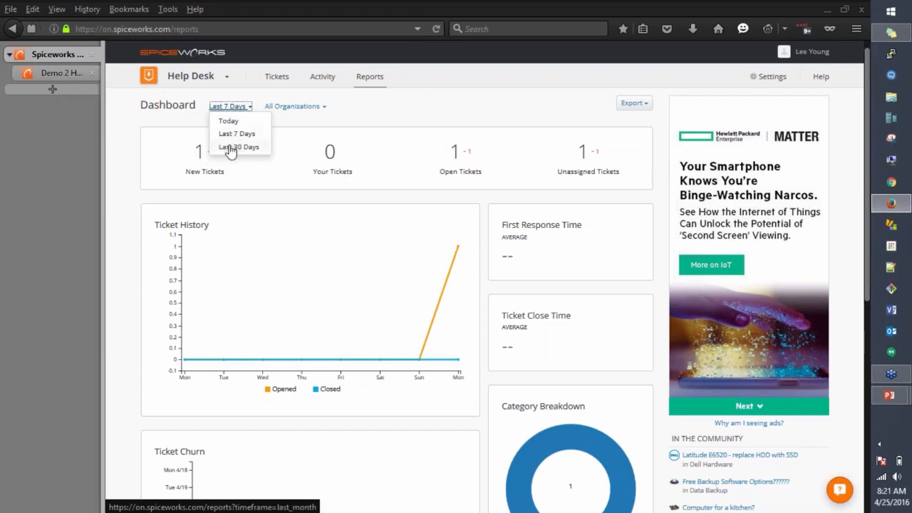
pyautogui.click(387, 120)
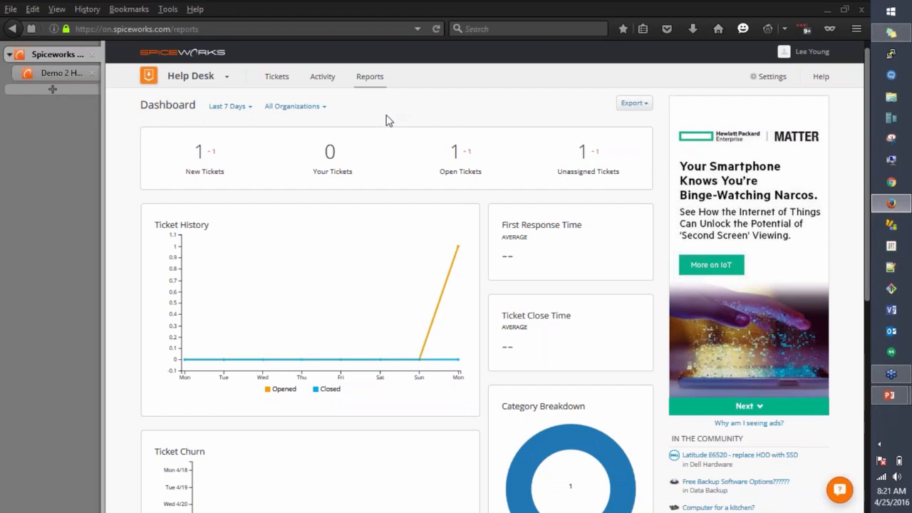
pyautogui.click(232, 111)
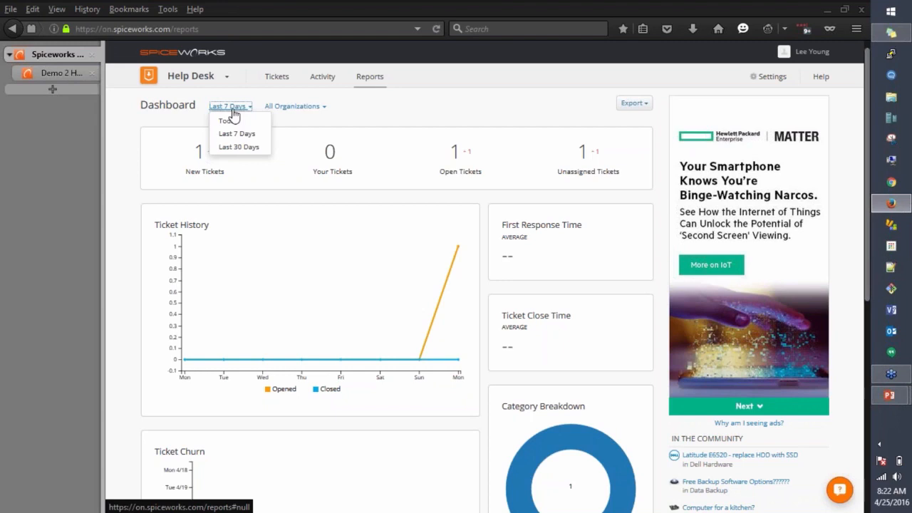
pyautogui.click(364, 113)
# Step: Filter the dashboard by organization, trying Cloud Demo first and ending on Demo 2
pyautogui.click(292, 106)
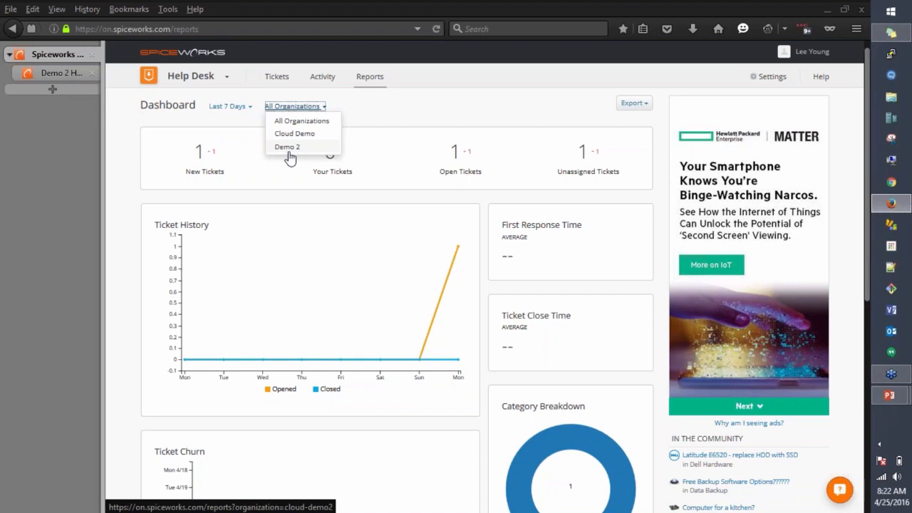
pyautogui.click(290, 134)
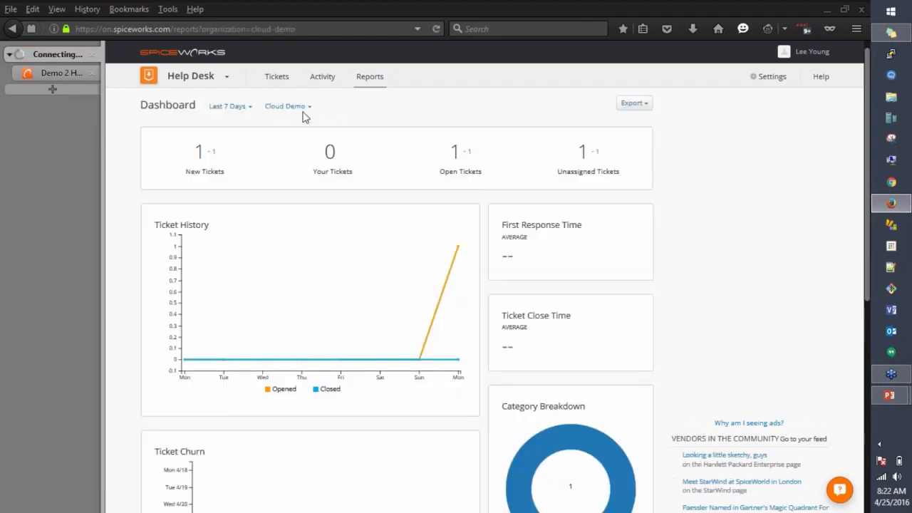
pyautogui.click(301, 111)
pyautogui.click(285, 148)
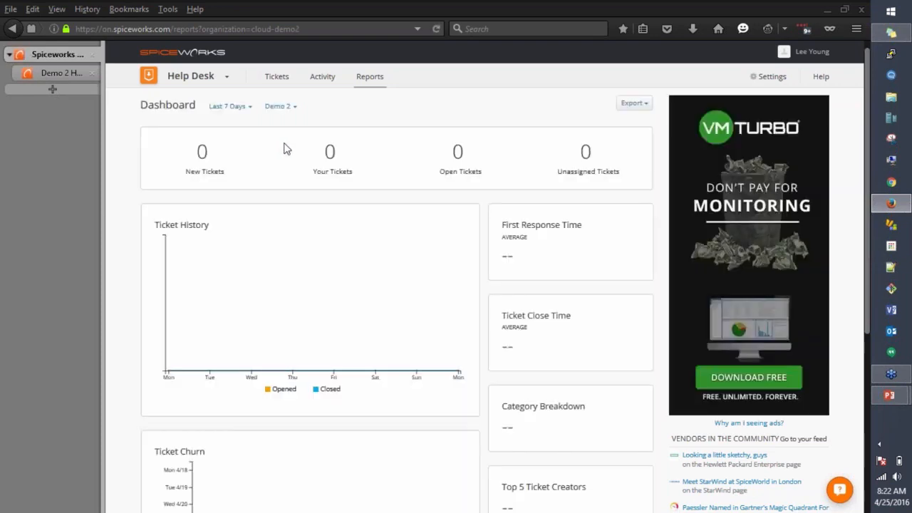
# Step: Switch the reports dashboard organization filter from Demo 2 to Cloud Demo
pyautogui.click(289, 108)
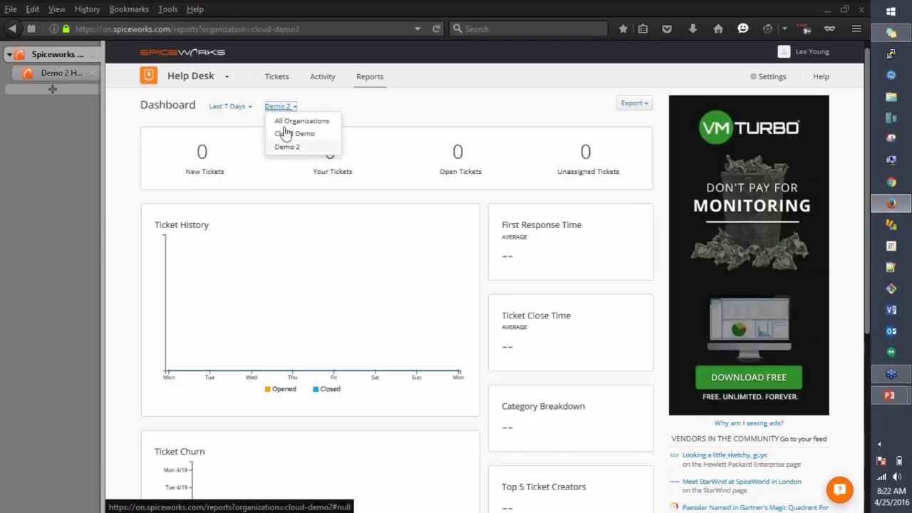
pyautogui.click(280, 134)
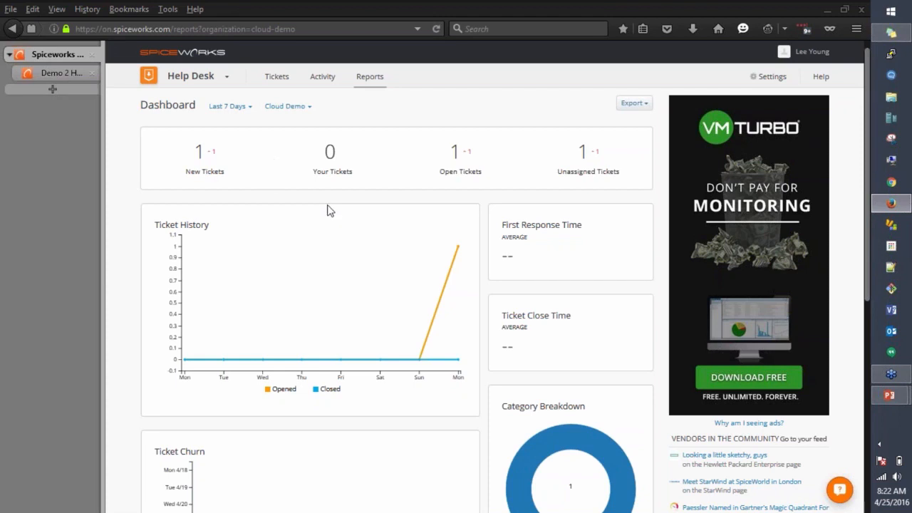
pyautogui.scroll(-1, 329, 214)
pyautogui.scroll(-3, 331, 220)
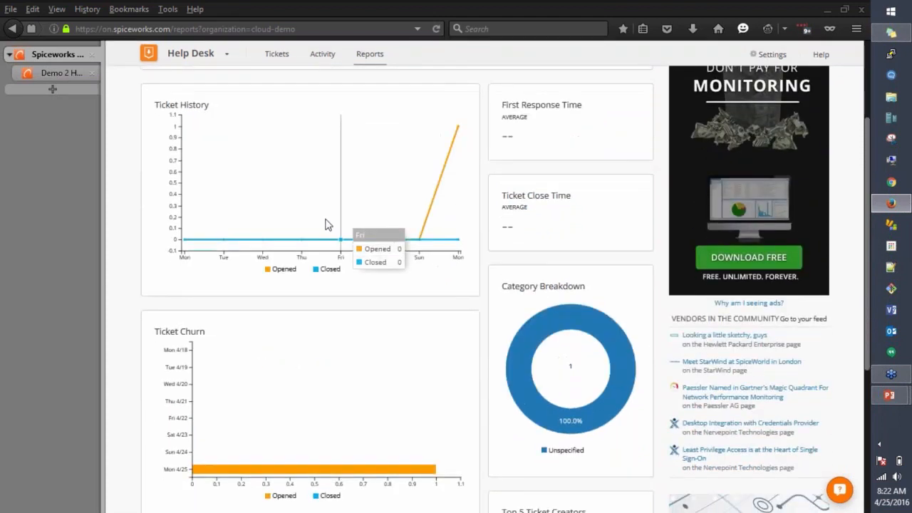
pyautogui.scroll(2, 325, 223)
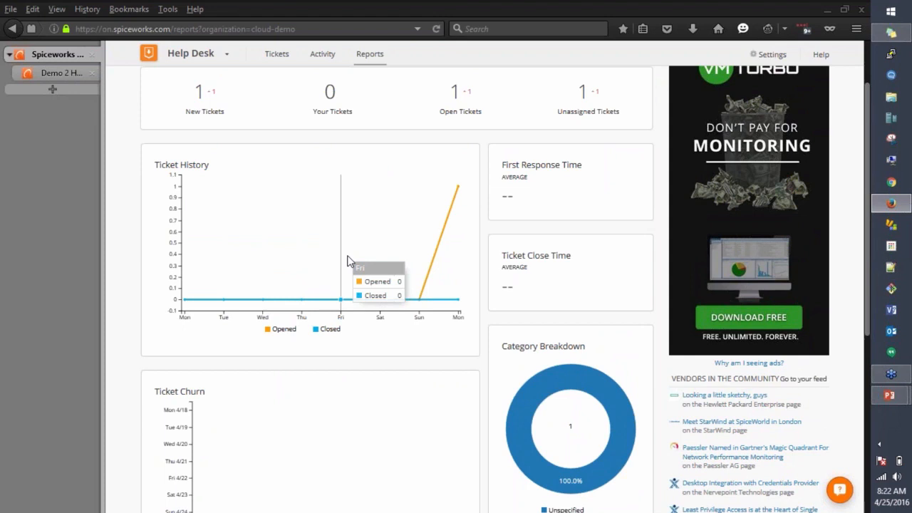
pyautogui.scroll(-3, 254, 406)
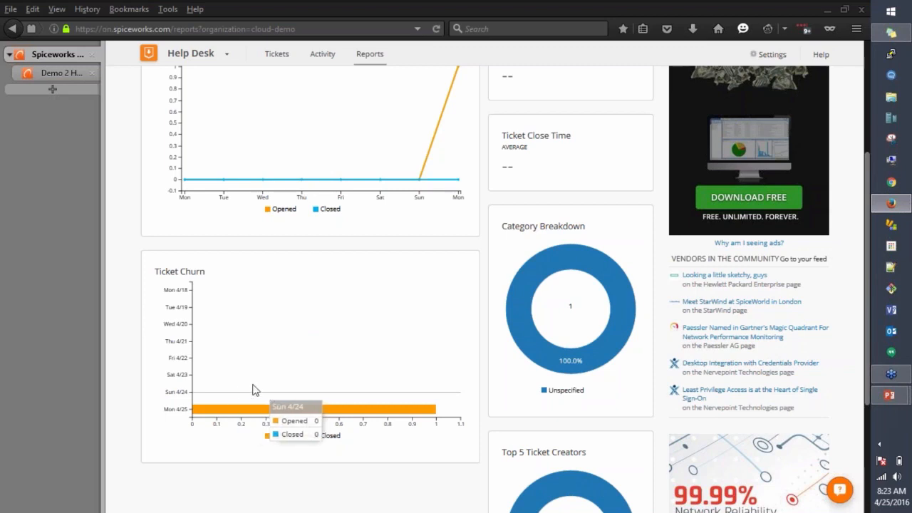
pyautogui.scroll(2, 865, 285)
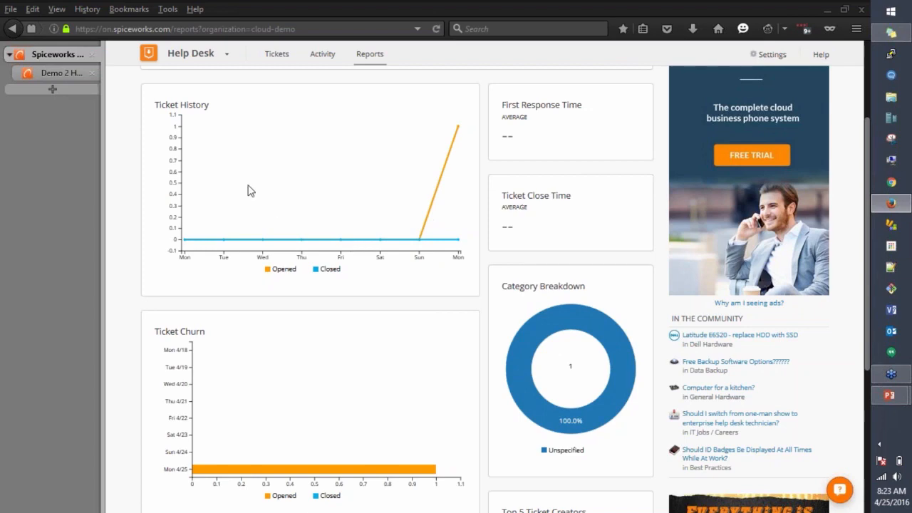
pyautogui.scroll(3, 246, 189)
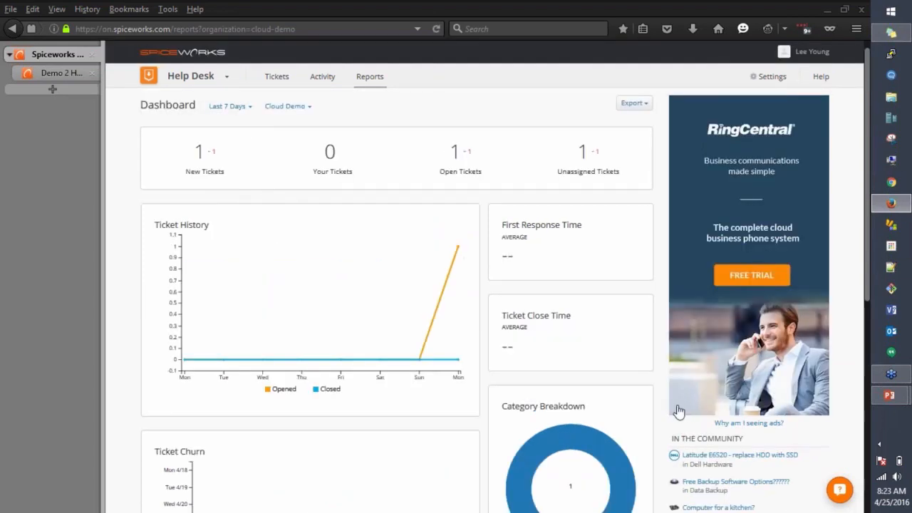
pyautogui.scroll(-3, 655, 406)
pyautogui.scroll(-2, 647, 404)
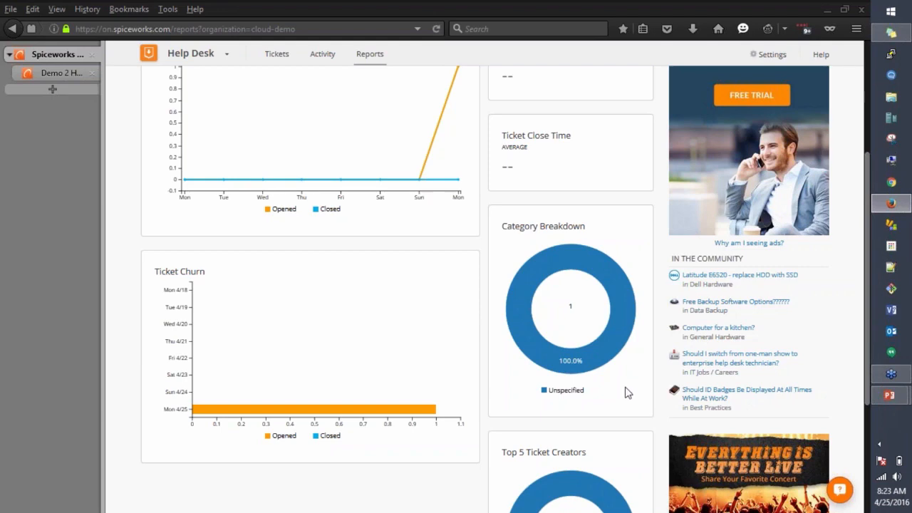
pyautogui.scroll(-3, 631, 390)
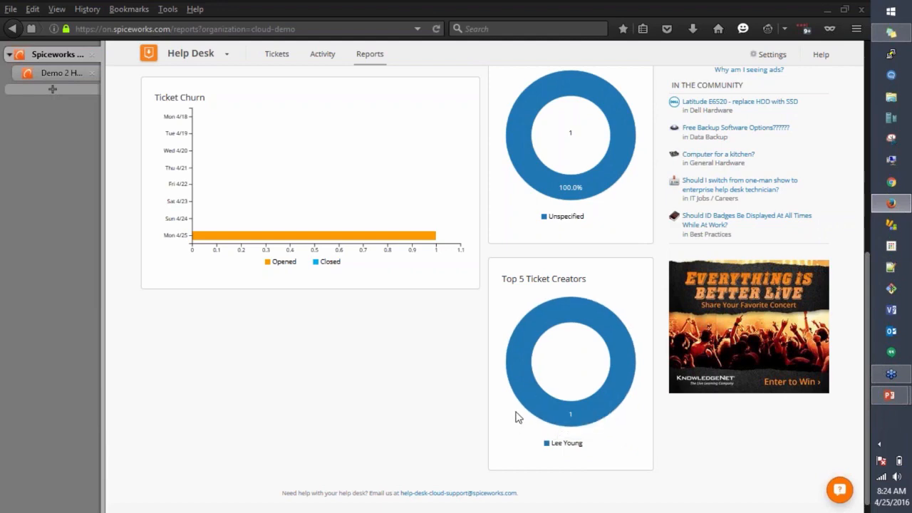
pyautogui.scroll(5, 520, 412)
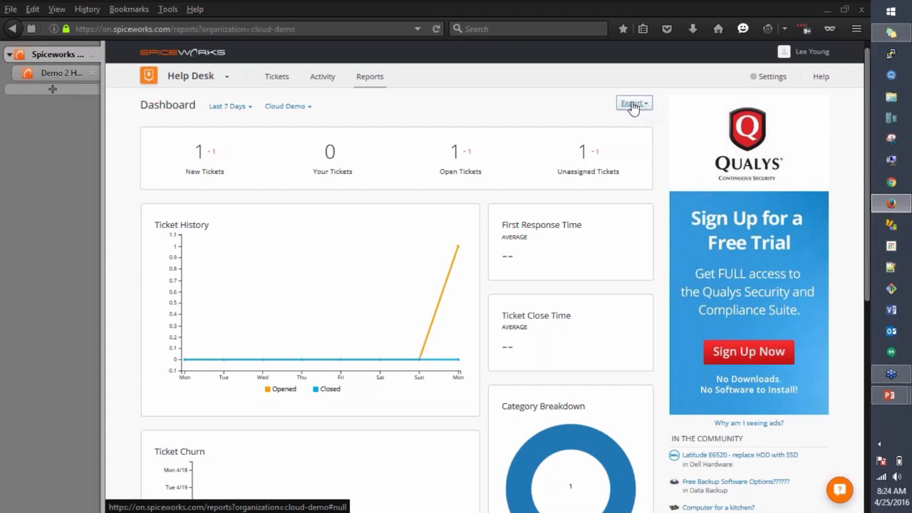
# Step: Review the report Export options, select all page text, then go to the Activity feed
pyautogui.click(646, 106)
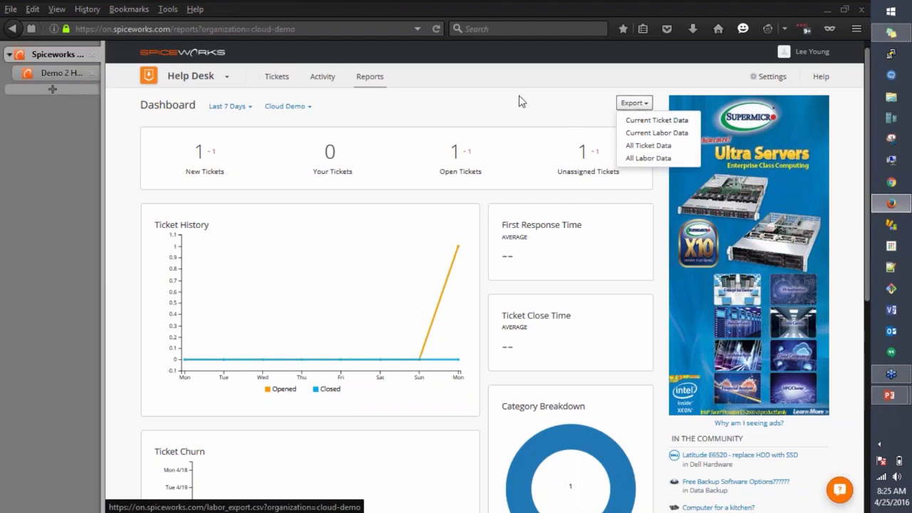
pyautogui.hotkey('ctrl', 'a')
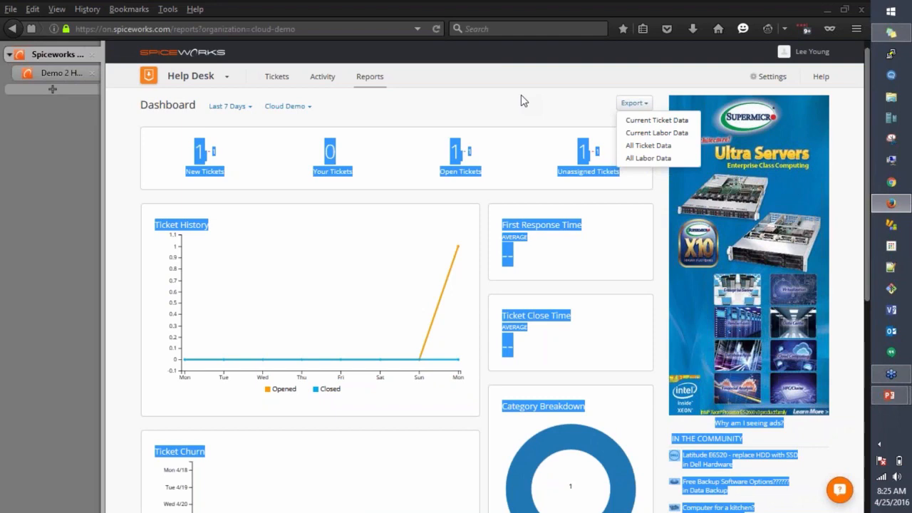
pyautogui.click(335, 90)
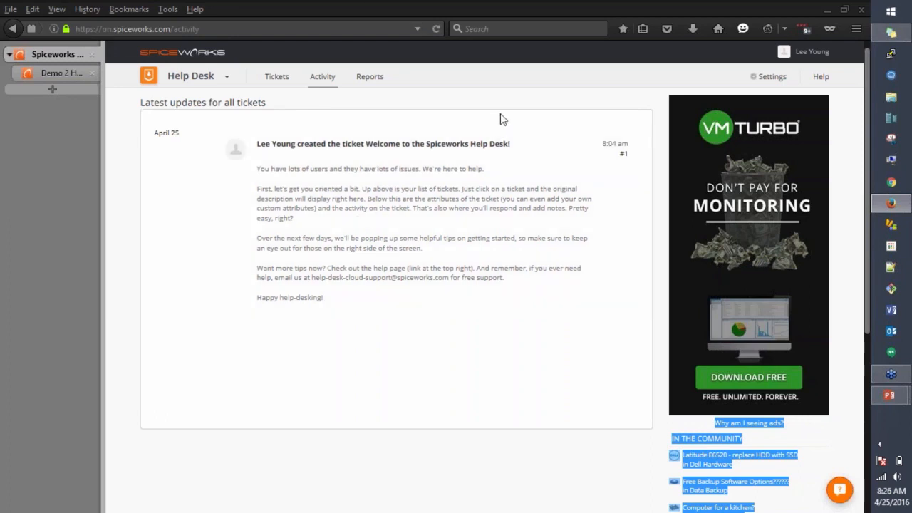
# Step: Glance at the Help Desk areas list, then show the How Can We Help? help banner
pyautogui.click(483, 104)
pyautogui.click(222, 80)
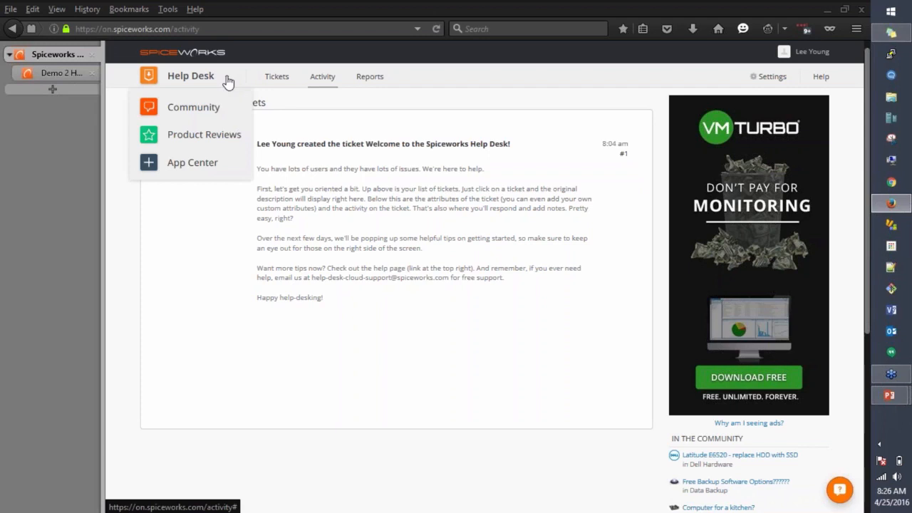
pyautogui.click(440, 373)
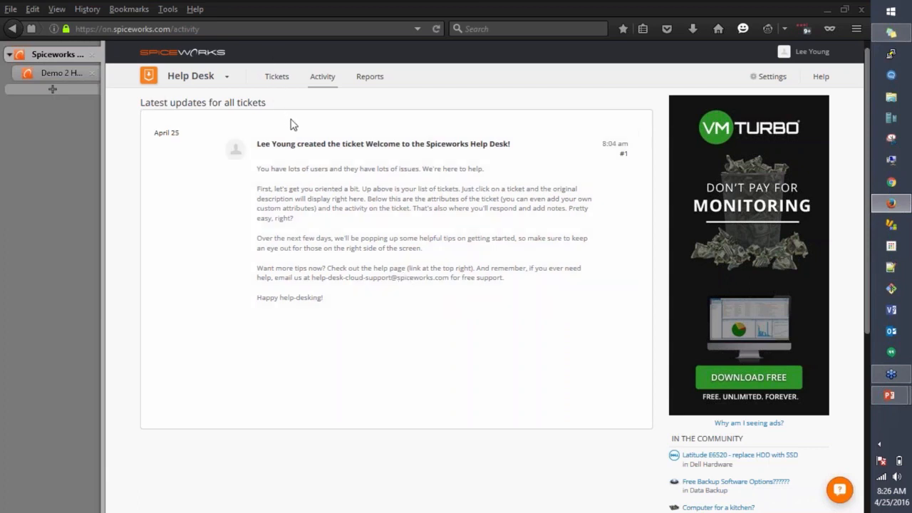
pyautogui.click(822, 78)
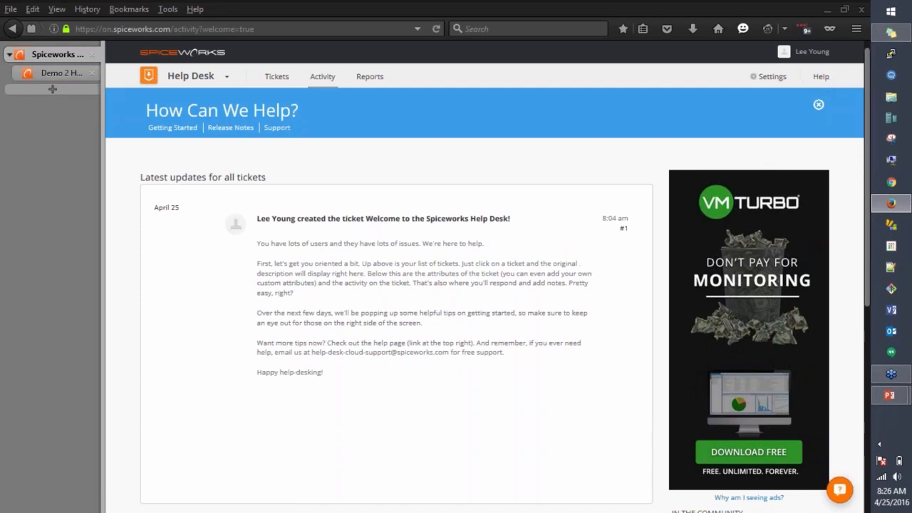
pyautogui.rightClick(192, 130)
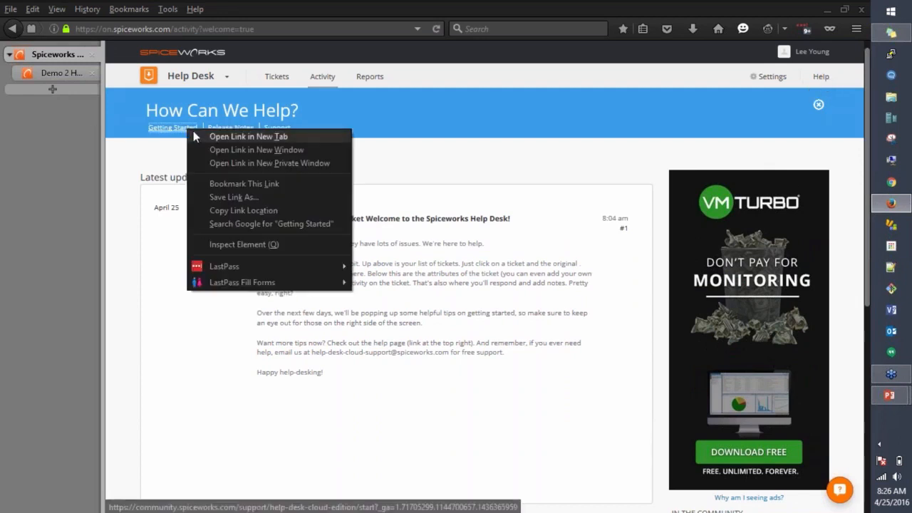
pyautogui.press('Escape')
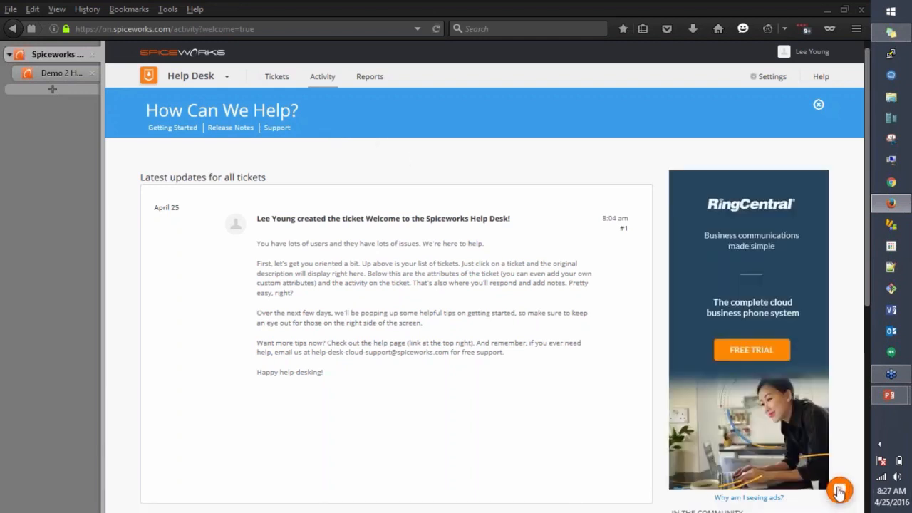
# Step: Send the support chat message 'This is just a demo', view the conversation list, and close the chat
pyautogui.click(839, 490)
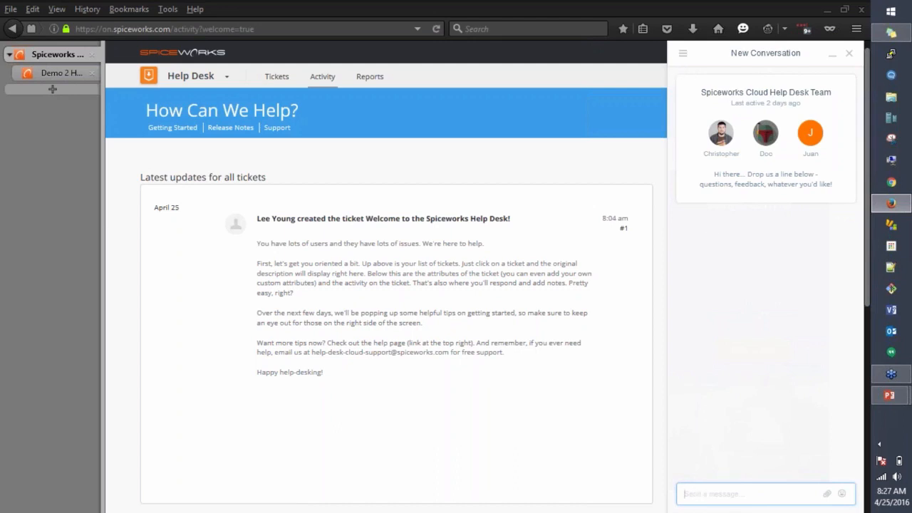
pyautogui.write('Test')
pyautogui.press('BackSpace')
pyautogui.press('BackSpace')
pyautogui.press('BackSpace')
pyautogui.press('BackSpace')
pyautogui.write('This is just a fo')
pyautogui.press('BackSpace')
pyautogui.press('BackSpace')
pyautogui.press('BackSpace')
pyautogui.press('BackSpace')
pyautogui.press('BackSpace')
pyautogui.press('BackSpace')
pyautogui.press('BackSpace')
pyautogui.press('BackSpace')
pyautogui.press('BackSpace')
pyautogui.press('BackSpace')
pyautogui.press('BackSpace')
pyautogui.press('BackSpace')
pyautogui.press('BackSpace')
pyautogui.press('BackSpace')
pyautogui.press('BackSpace')
pyautogui.press('BackSpace')
pyautogui.press('BackSpace')
pyautogui.write('This is su')
pyautogui.press('BackSpace')
pyautogui.press('BackSpace')
pyautogui.write('just a demo')
pyautogui.press('Return')
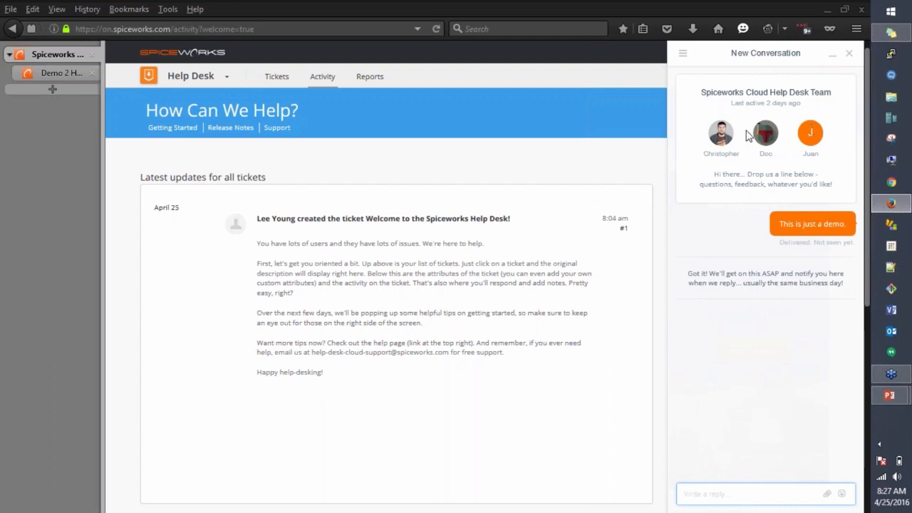
pyautogui.click(682, 54)
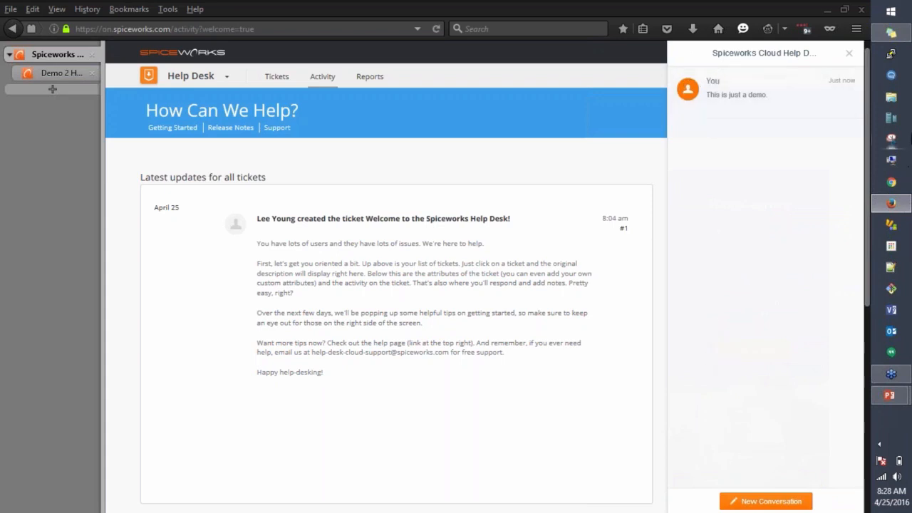
pyautogui.click(846, 55)
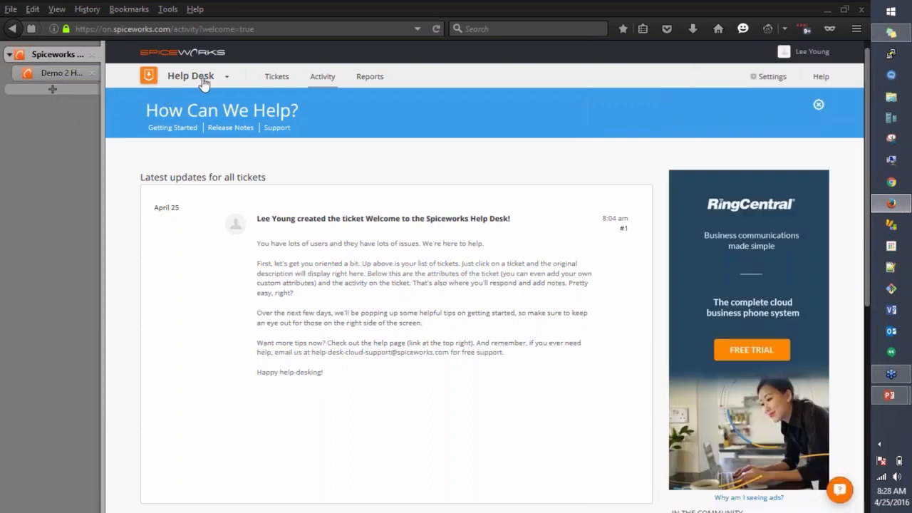
# Step: Go to App Center's Cloud Help Desk Apps page via the Help Desk dropdown
pyautogui.click(225, 80)
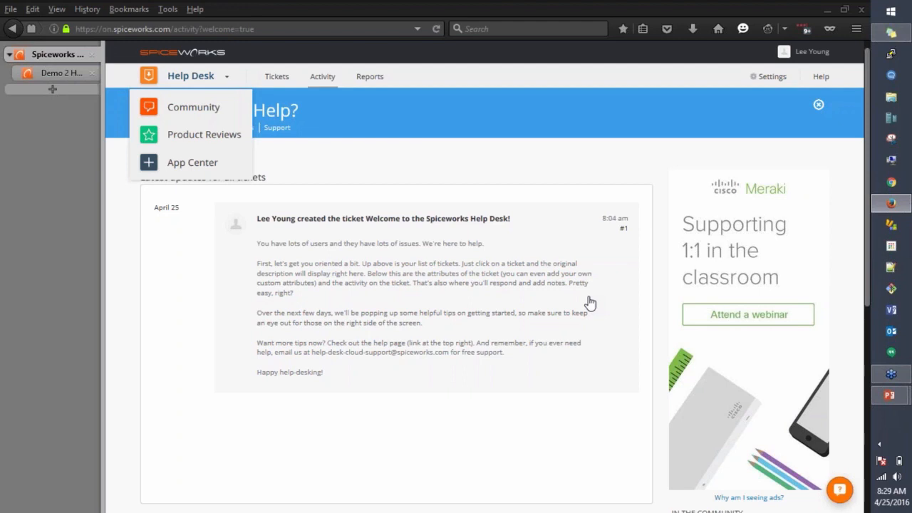
pyautogui.click(178, 161)
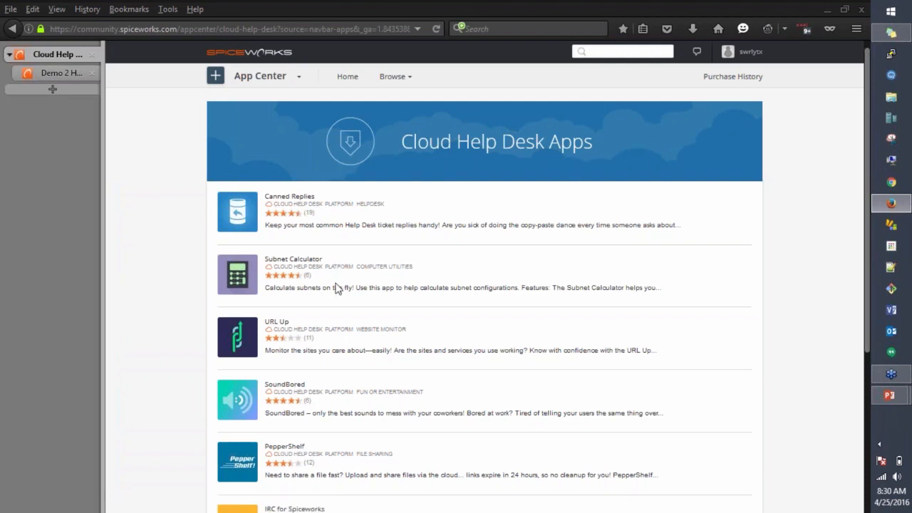
# Step: Scroll the Cloud Help Desk Apps list to its footer, then go back to the Activity page
pyautogui.scroll(-5, 339, 285)
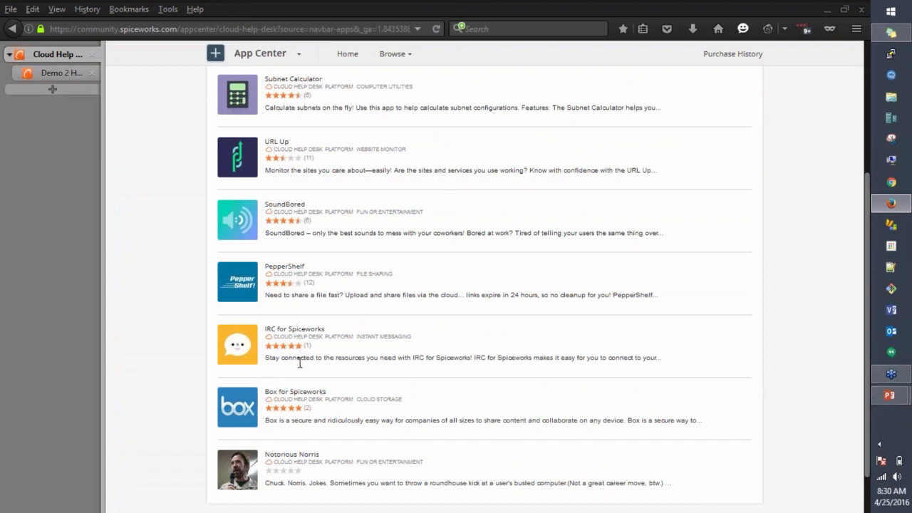
pyautogui.scroll(-1, 299, 363)
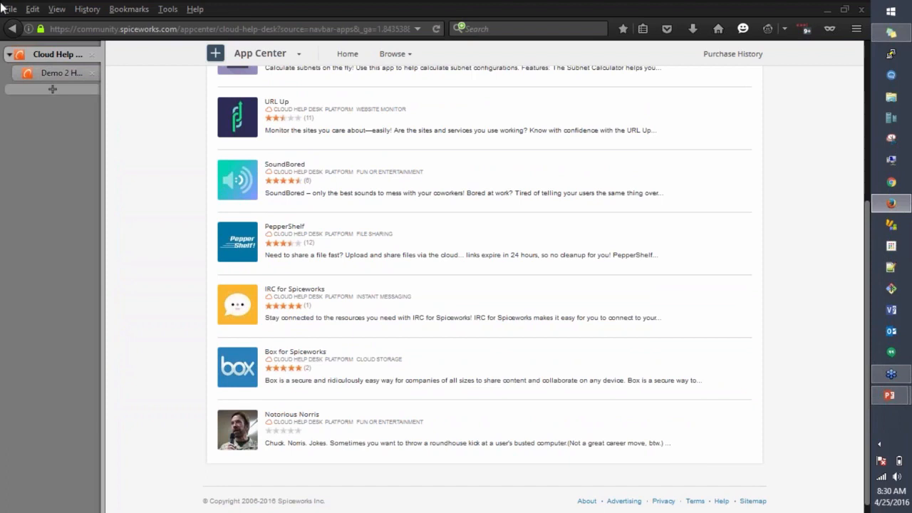
pyautogui.click(13, 29)
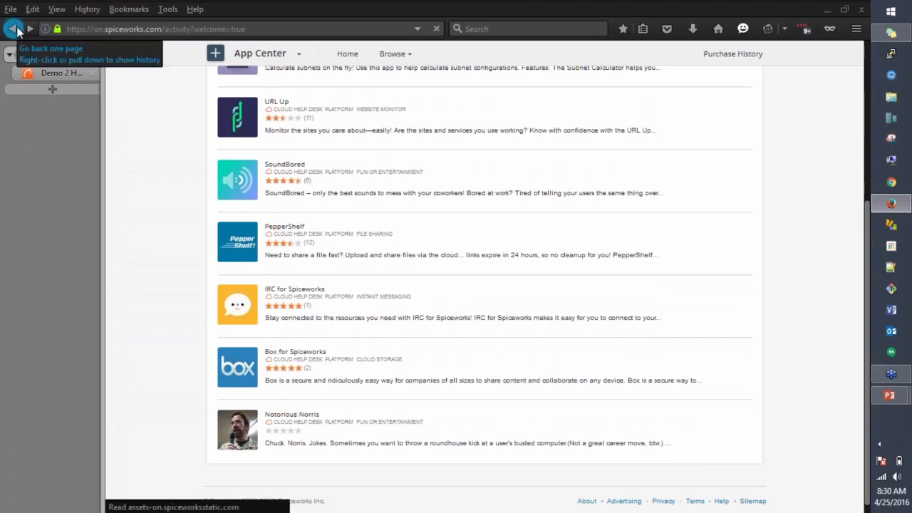